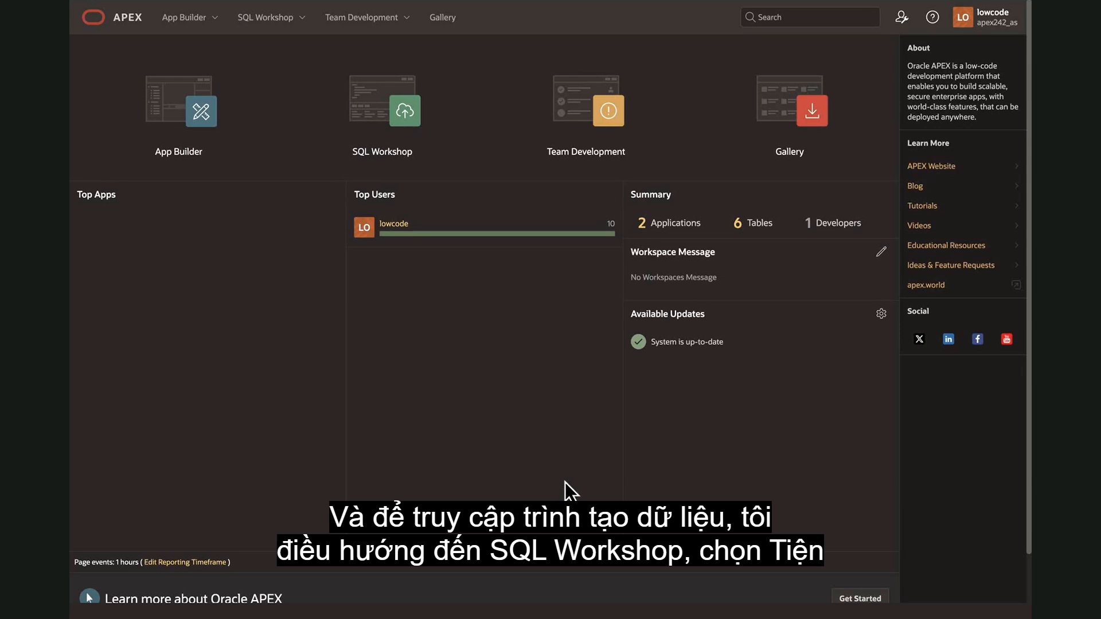
Open the Data Generator utility and start a new blueprint based on existing tables.
{"action": "left_click", "coordinate": [302, 17]}
{"action": "mouse_move", "coordinate": [308, 107]}
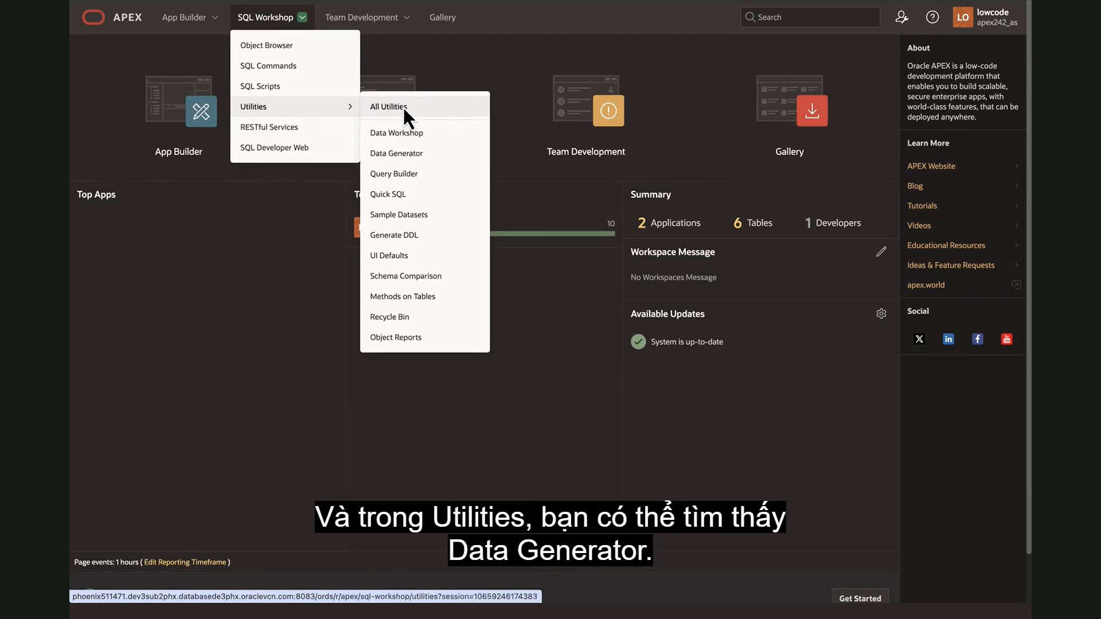
{"action": "left_click", "coordinate": [433, 160]}
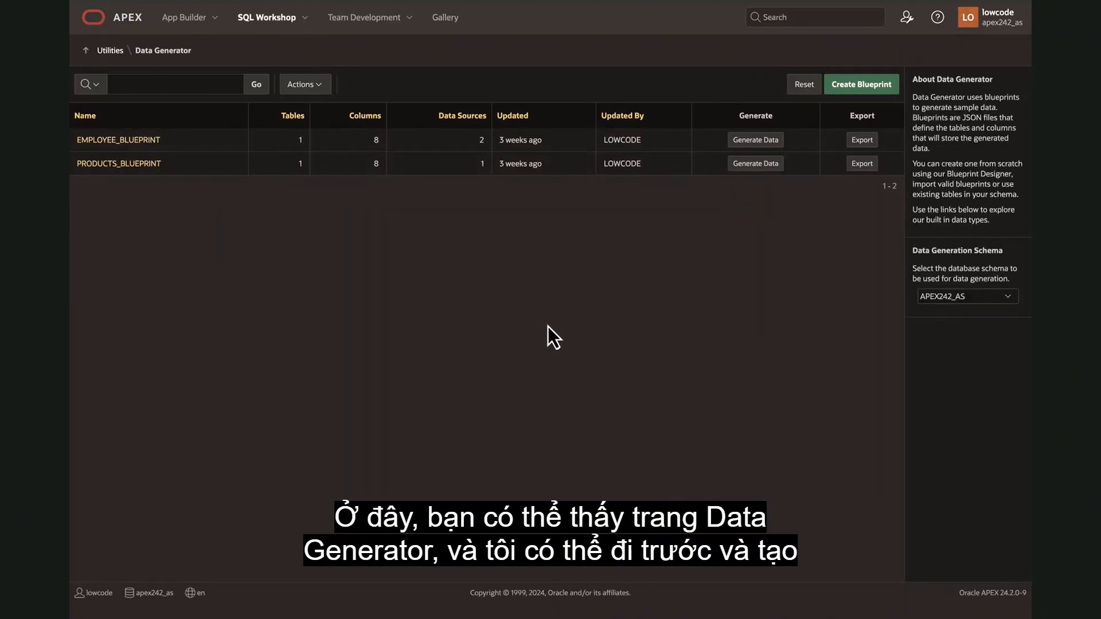
{"action": "left_click", "coordinate": [859, 99]}
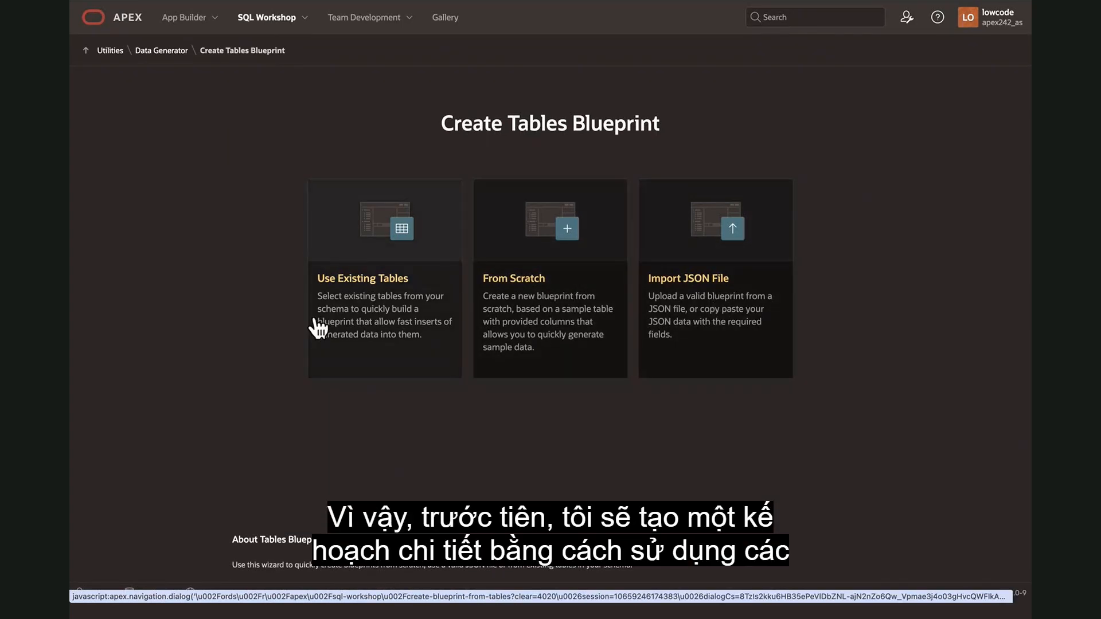
{"action": "left_click", "coordinate": [369, 256]}
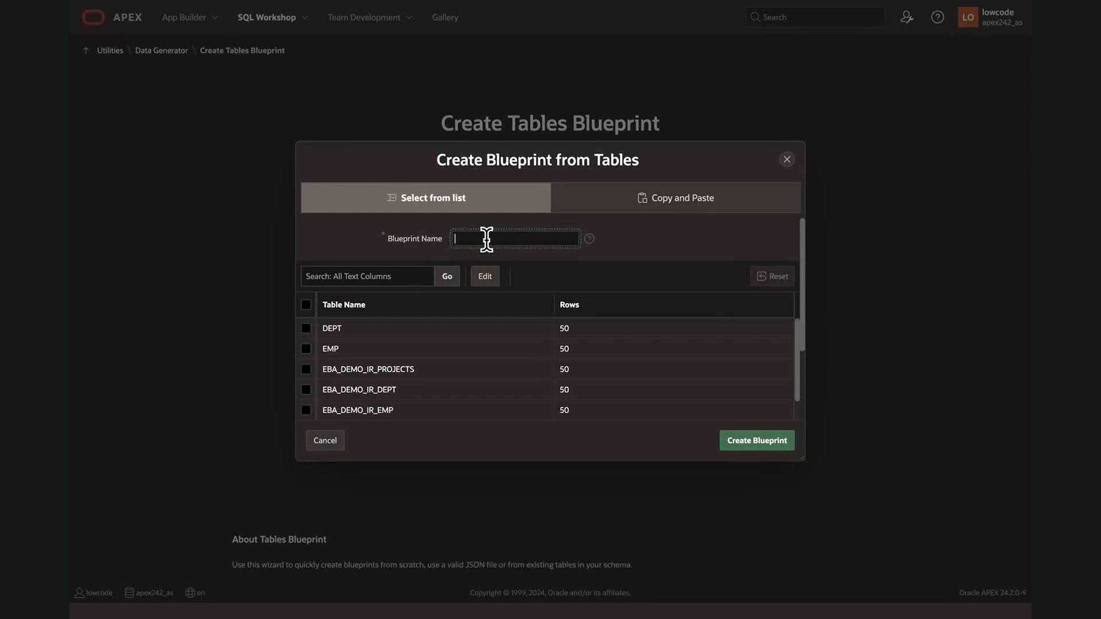
Name the blueprint "Projects Blueprint", select the PROJECTS table and create the blueprint.
{"action": "type", "text": "Projects"}
{"action": "type", "text": " Tour"}
{"action": "type", "text": "eprint"}
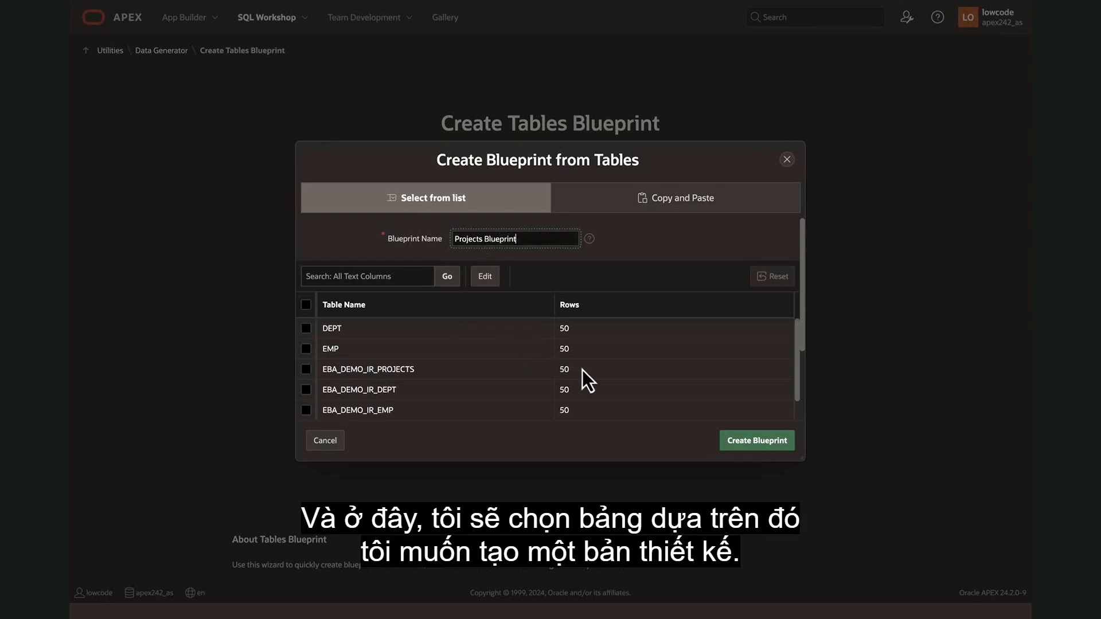
{"action": "scroll", "coordinate": [575, 367], "scroll_direction": "down", "scroll_amount": 2}
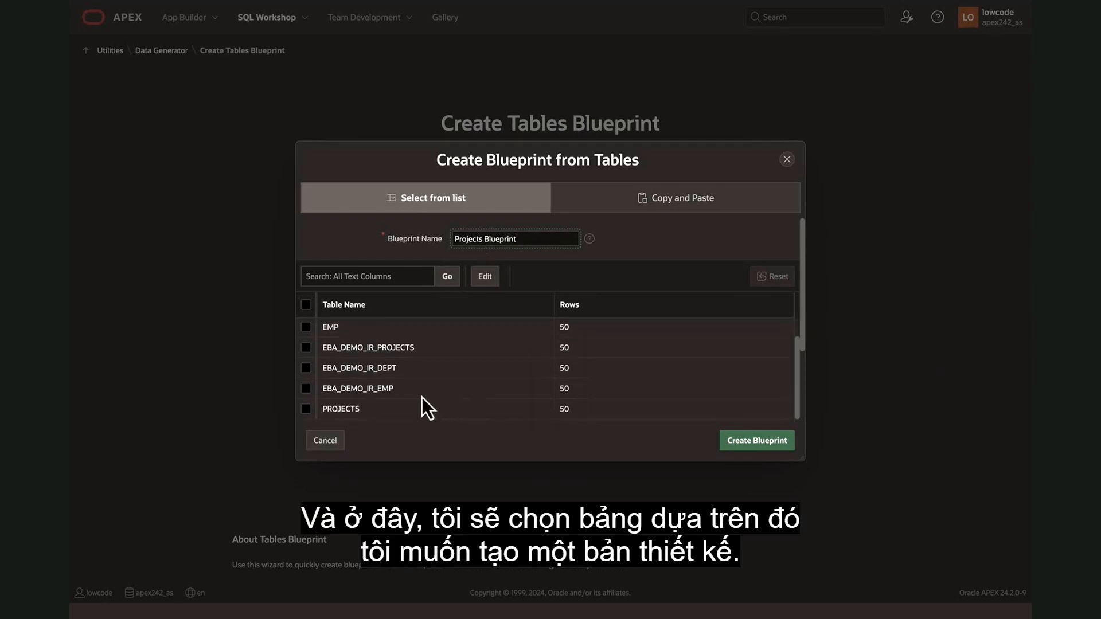
{"action": "left_click", "coordinate": [307, 409]}
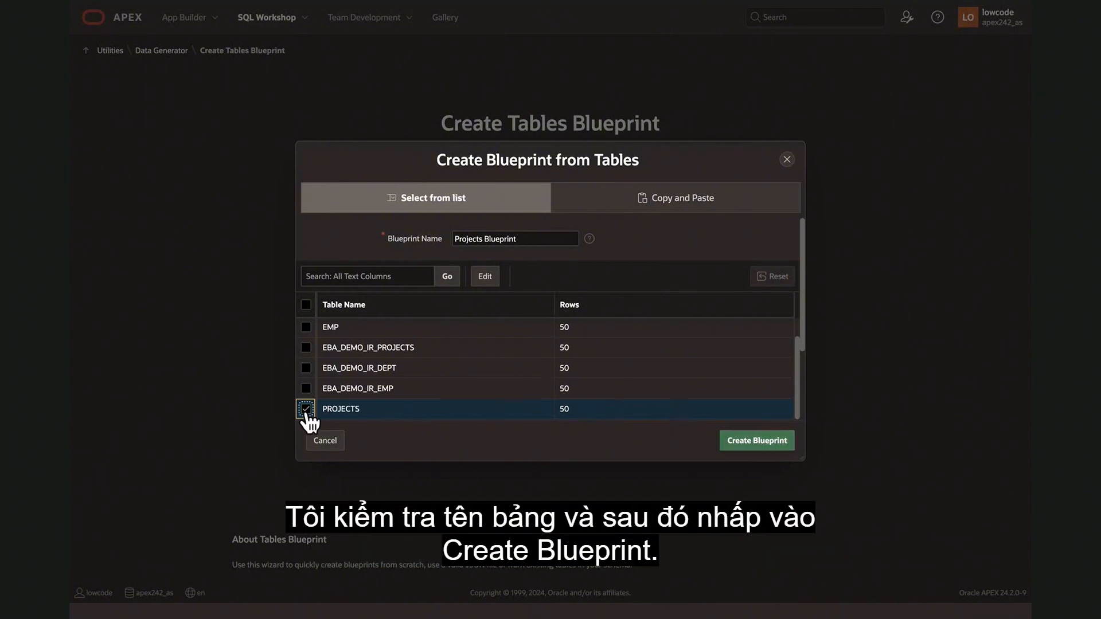
{"action": "left_click", "coordinate": [749, 442]}
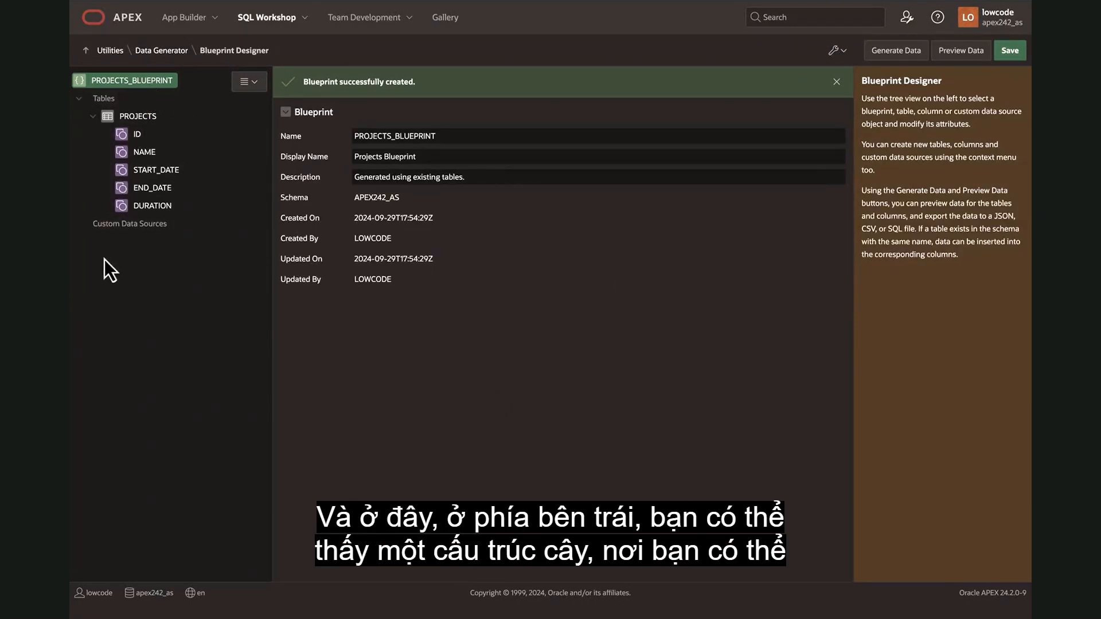
Examine the data source and advanced attributes of the ID and NAME columns in the Projects blueprint.
{"action": "left_click", "coordinate": [137, 136]}
{"action": "left_click", "coordinate": [141, 154]}
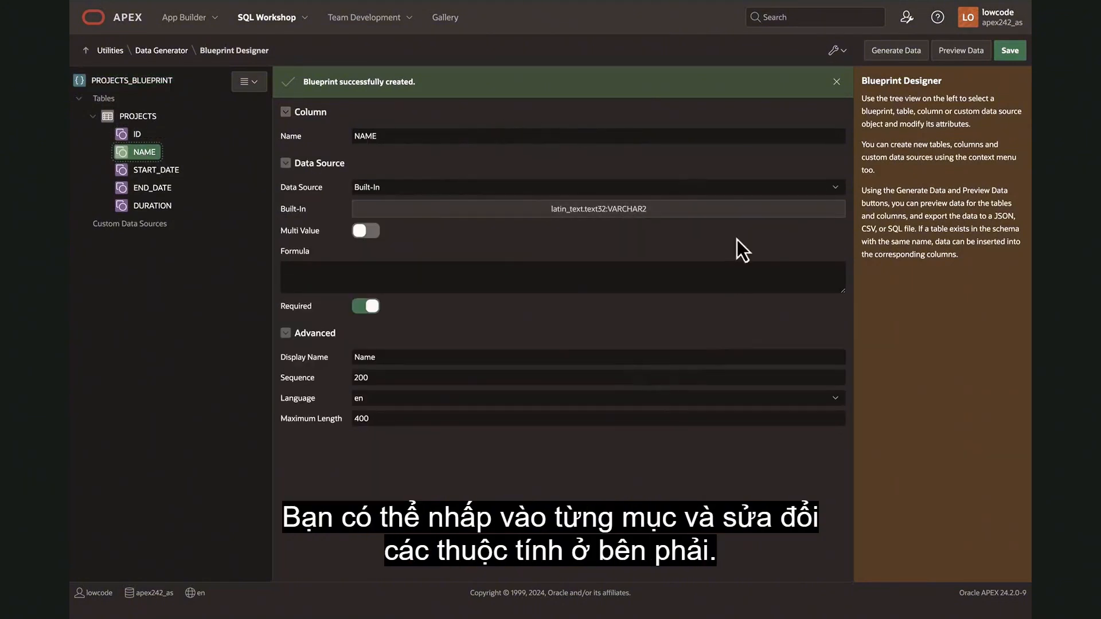
{"action": "left_click", "coordinate": [139, 136]}
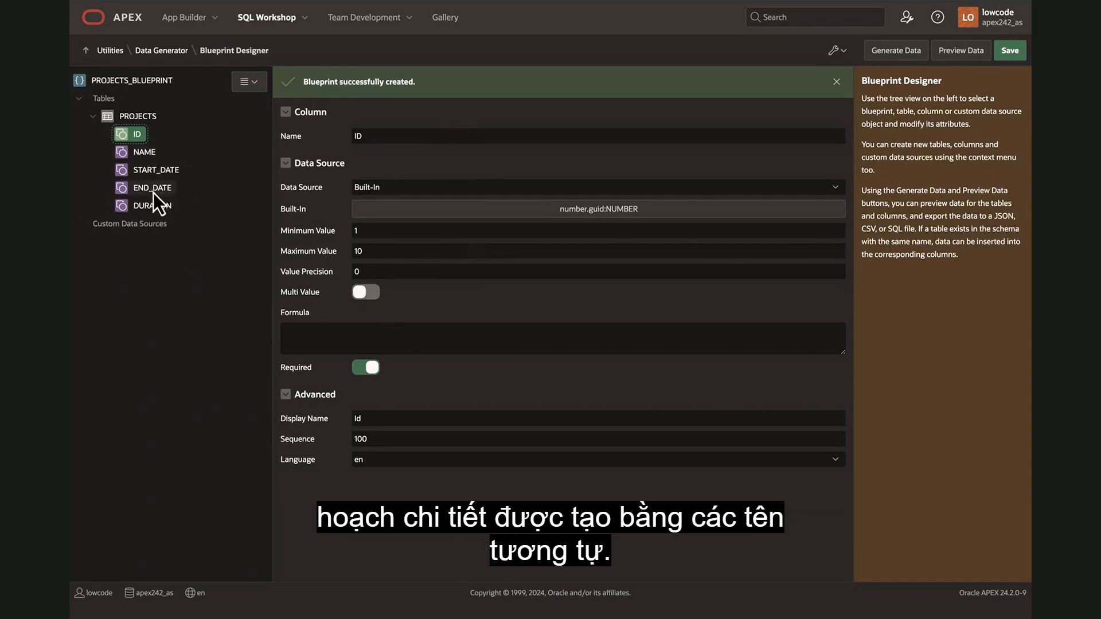
{"action": "left_click", "coordinate": [152, 156]}
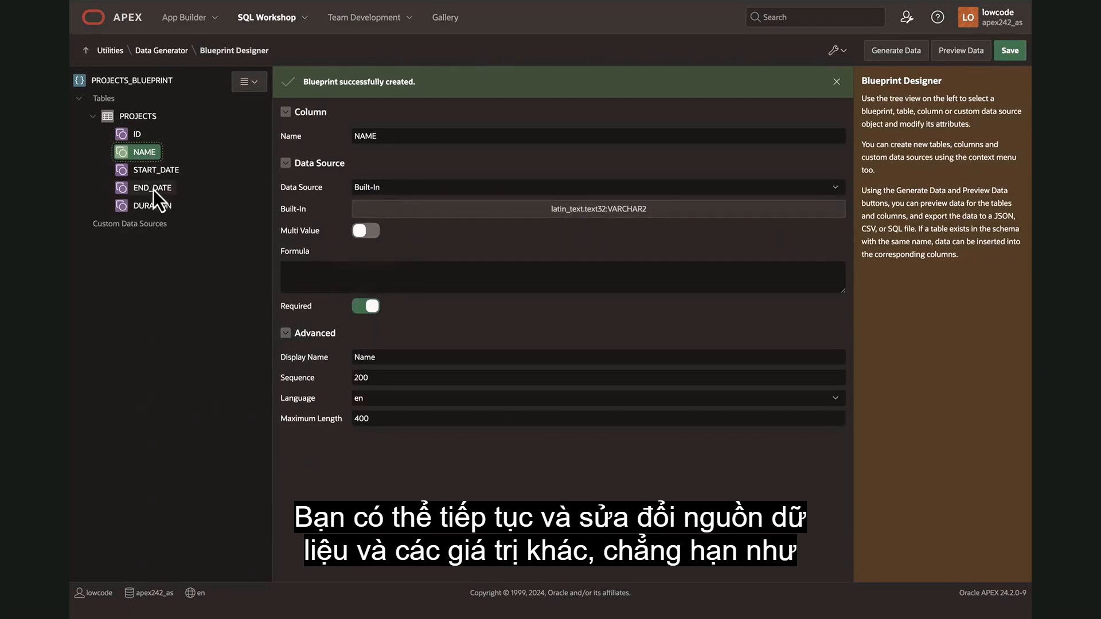
{"action": "left_click", "coordinate": [137, 139]}
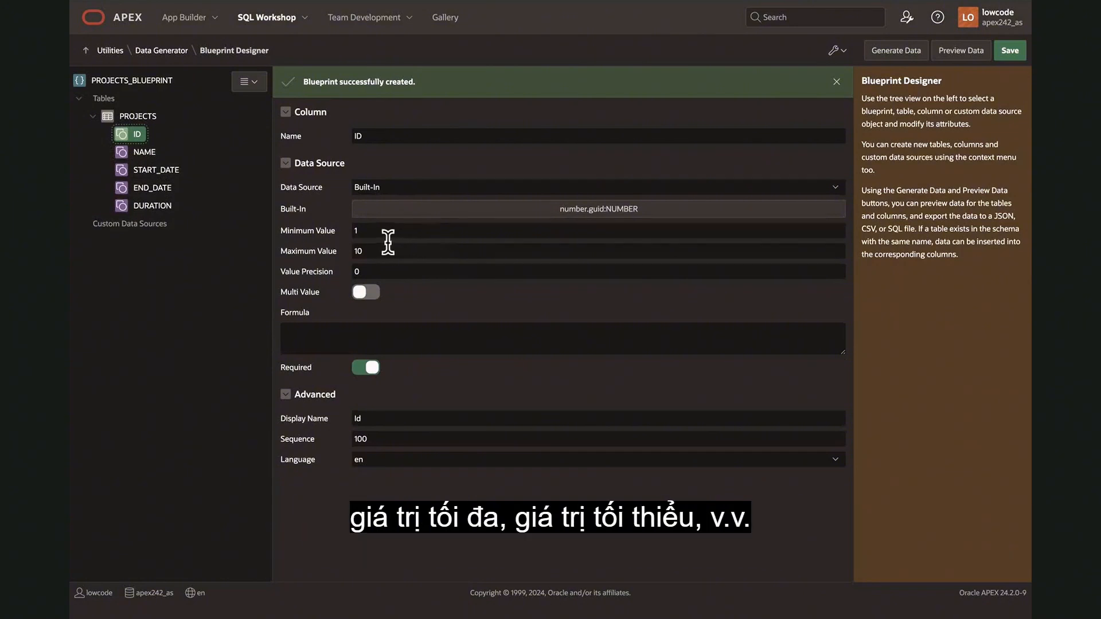
{"action": "left_click", "coordinate": [154, 195]}
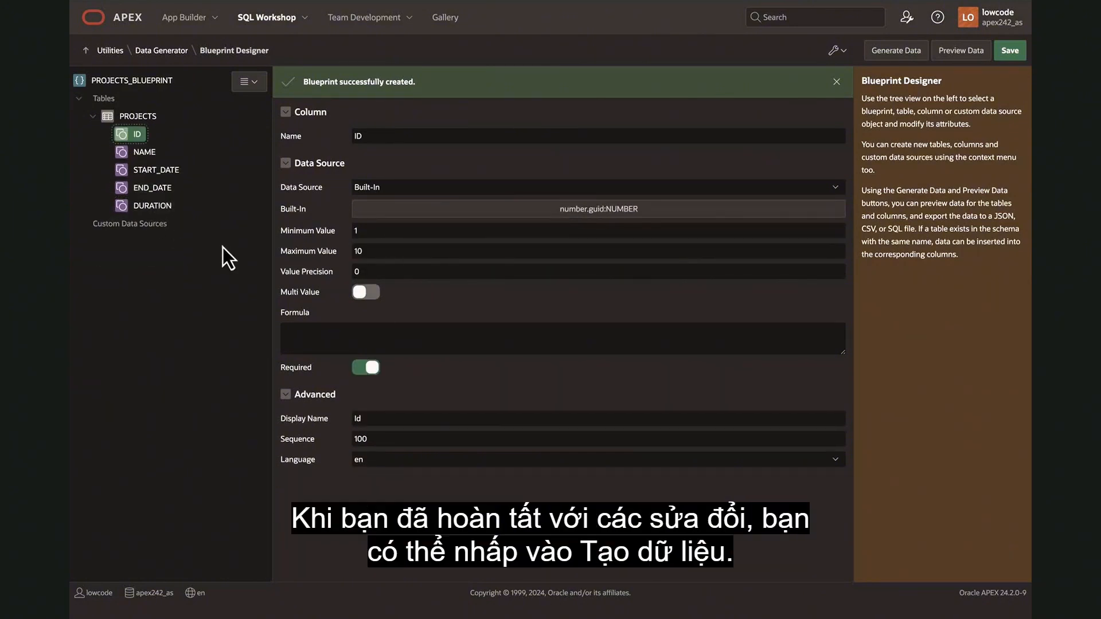
Start data generation for the Projects blueprint with Insert Into Database as the action, keeping Insert Into as the insert method.
{"action": "left_click", "coordinate": [892, 54]}
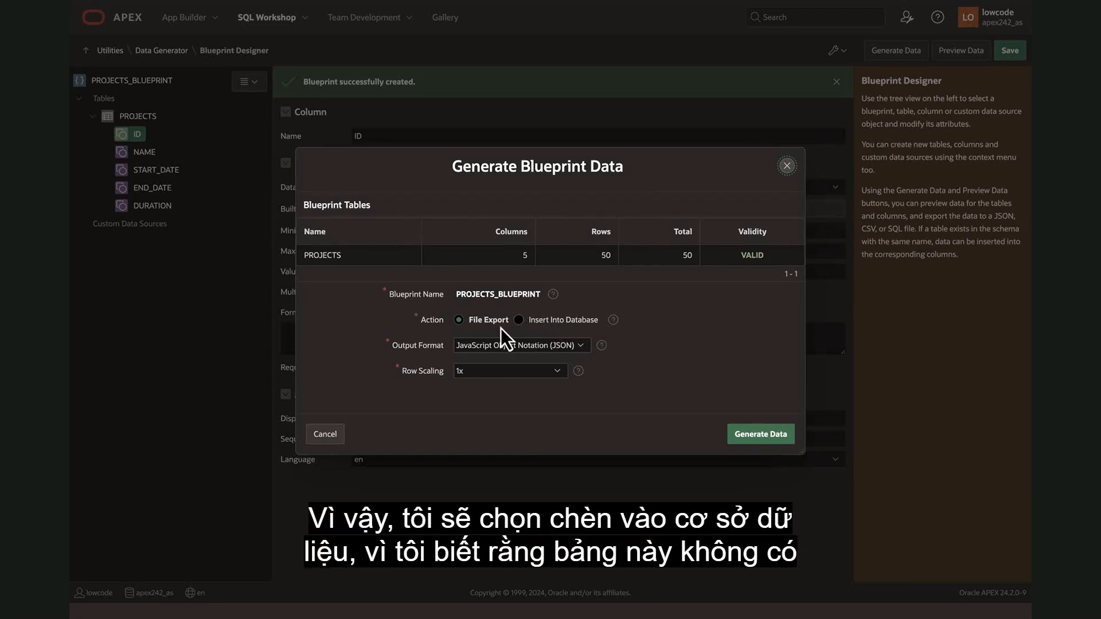
{"action": "left_click", "coordinate": [517, 321]}
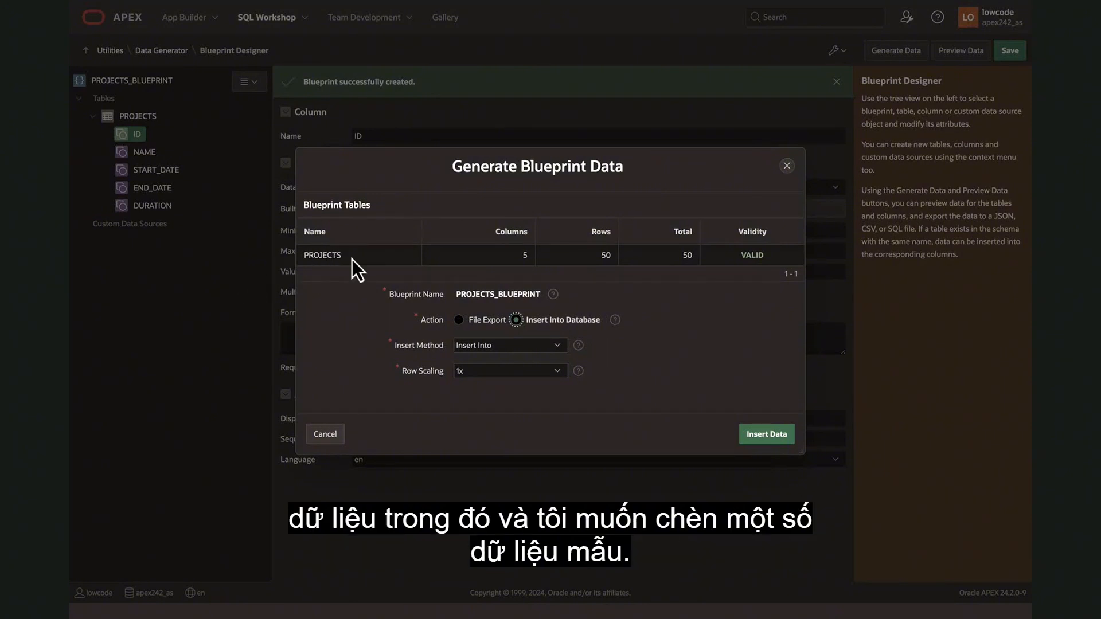
{"action": "left_click", "coordinate": [552, 351]}
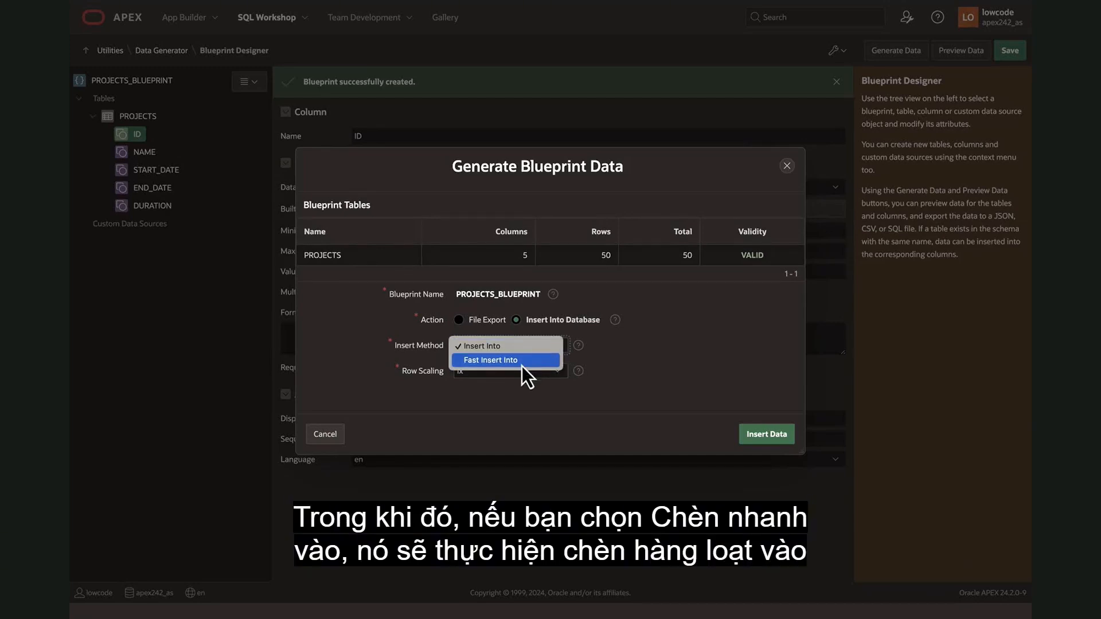
{"action": "left_click", "coordinate": [634, 366]}
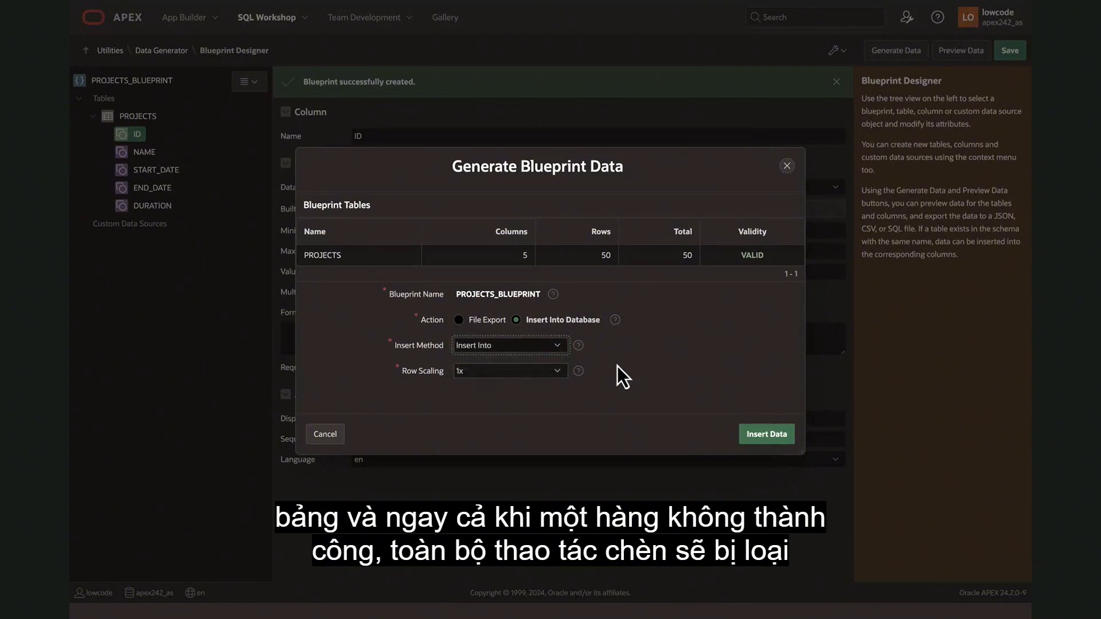
Try a row scaling of 2x for the generated PROJECTS data.
{"action": "left_click", "coordinate": [539, 372]}
{"action": "left_click", "coordinate": [539, 374]}
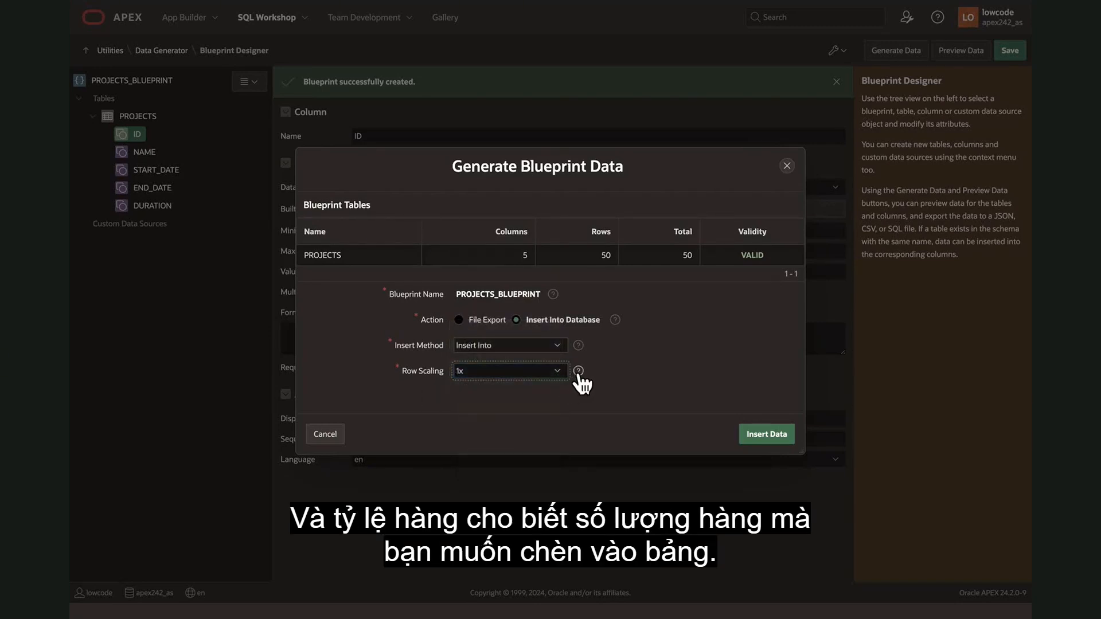
{"action": "left_click", "coordinate": [545, 373]}
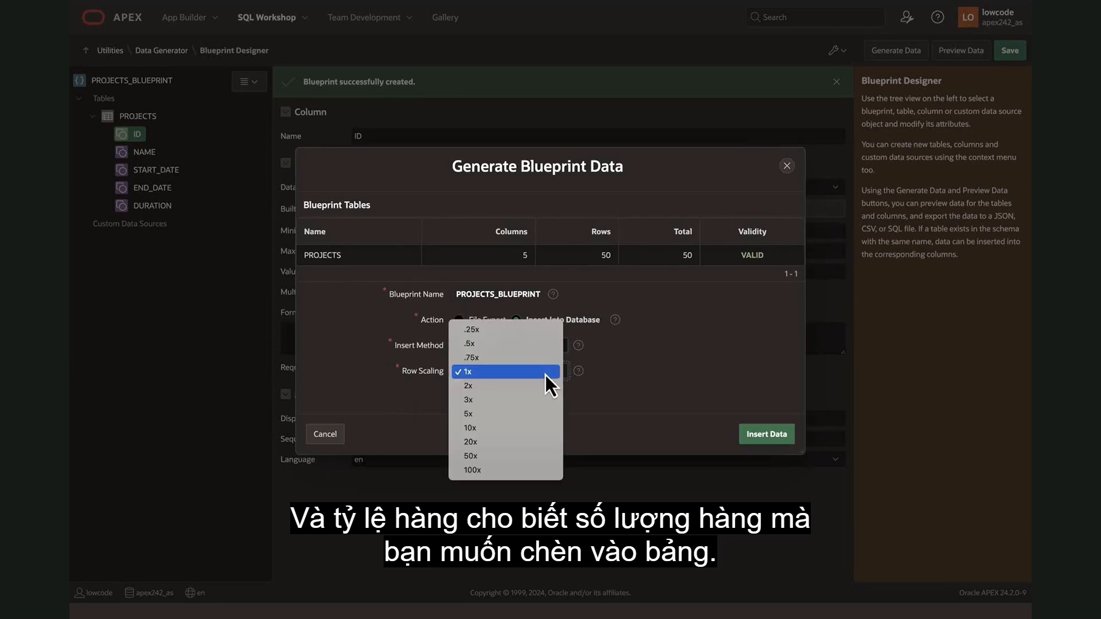
{"action": "left_click", "coordinate": [545, 375]}
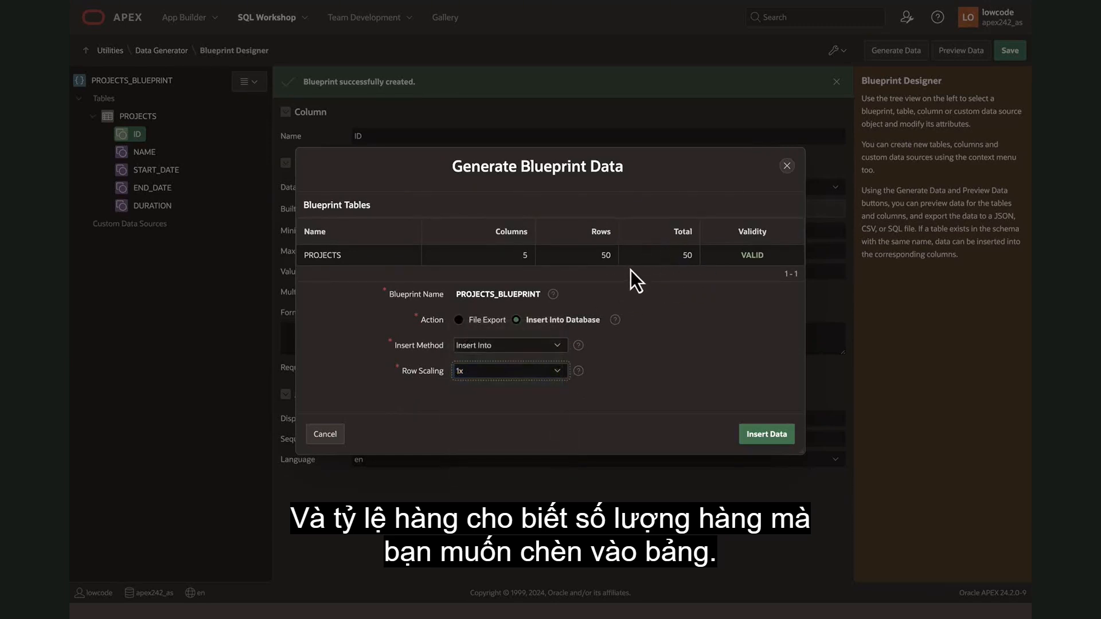
{"action": "left_click", "coordinate": [557, 374]}
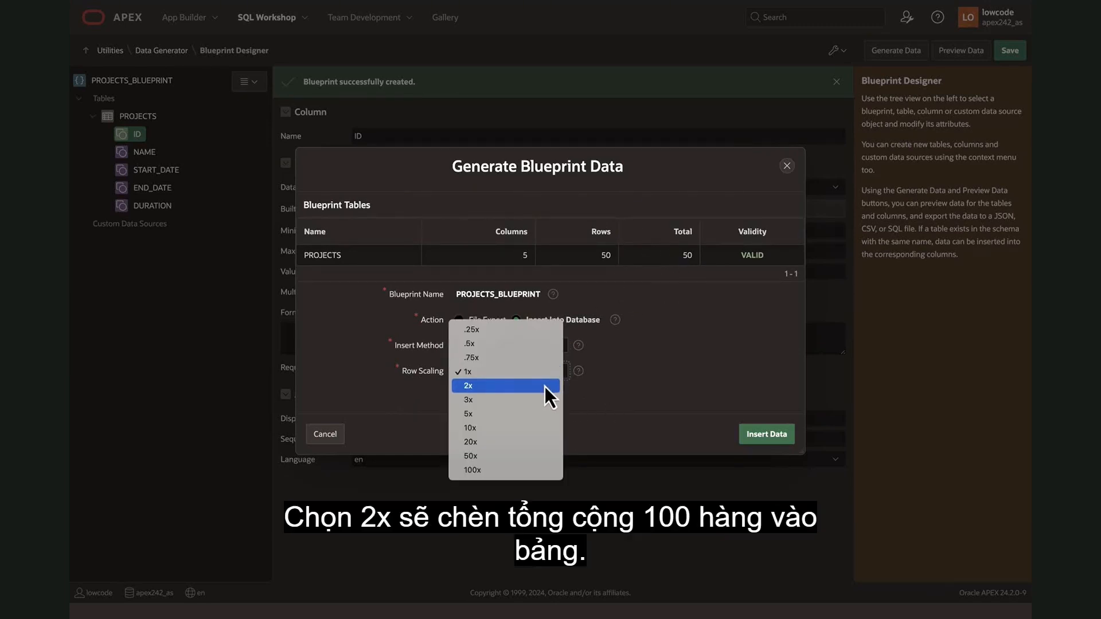
{"action": "left_click", "coordinate": [545, 386]}
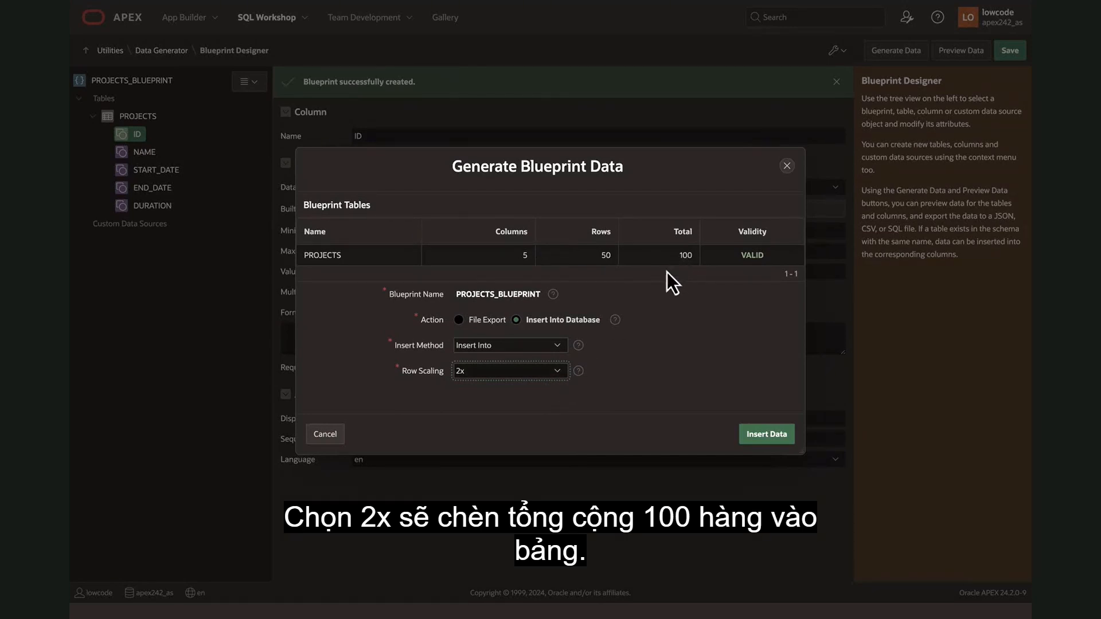
Set the row scaling to 1x, insert the generated data into the PROJECTS table and close the dialog.
{"action": "left_click", "coordinate": [552, 373]}
{"action": "left_click", "coordinate": [509, 359]}
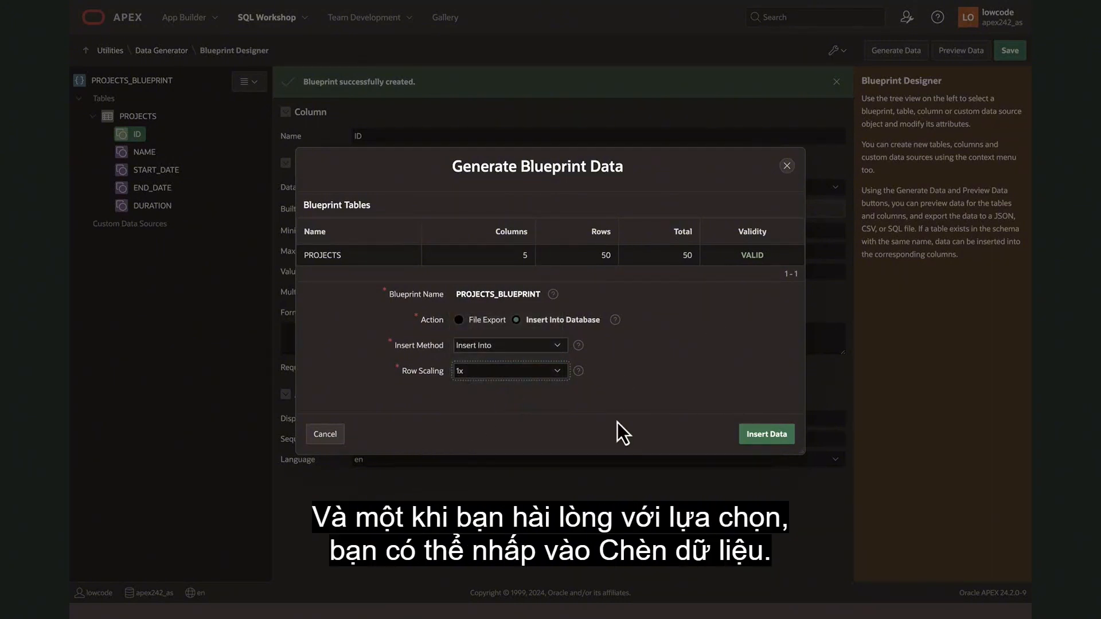
{"action": "left_click", "coordinate": [760, 438]}
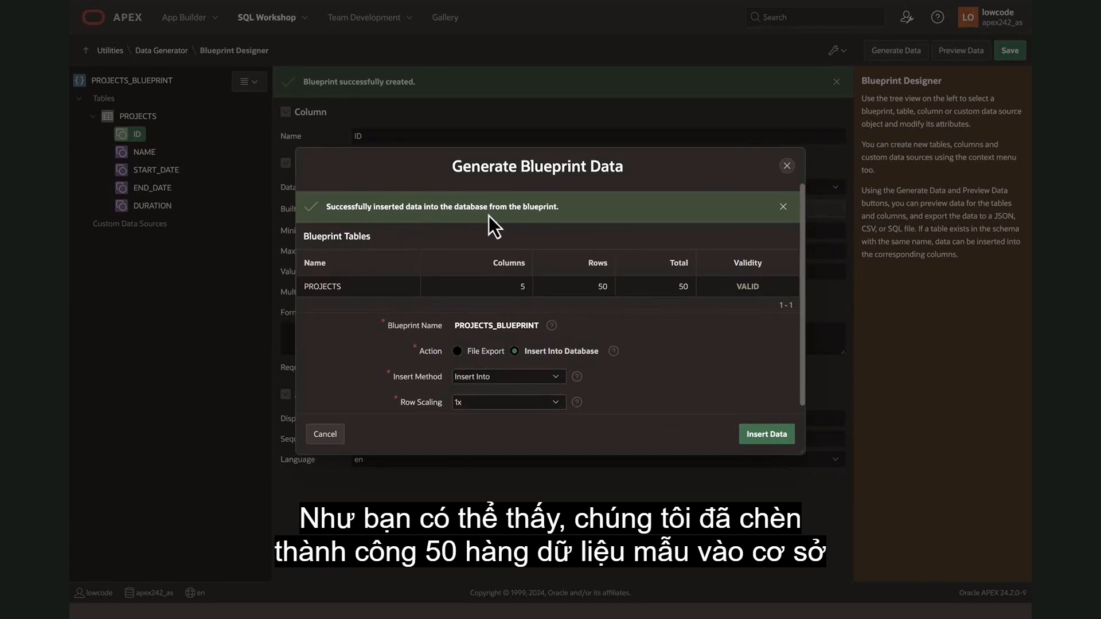
{"action": "left_click", "coordinate": [786, 166]}
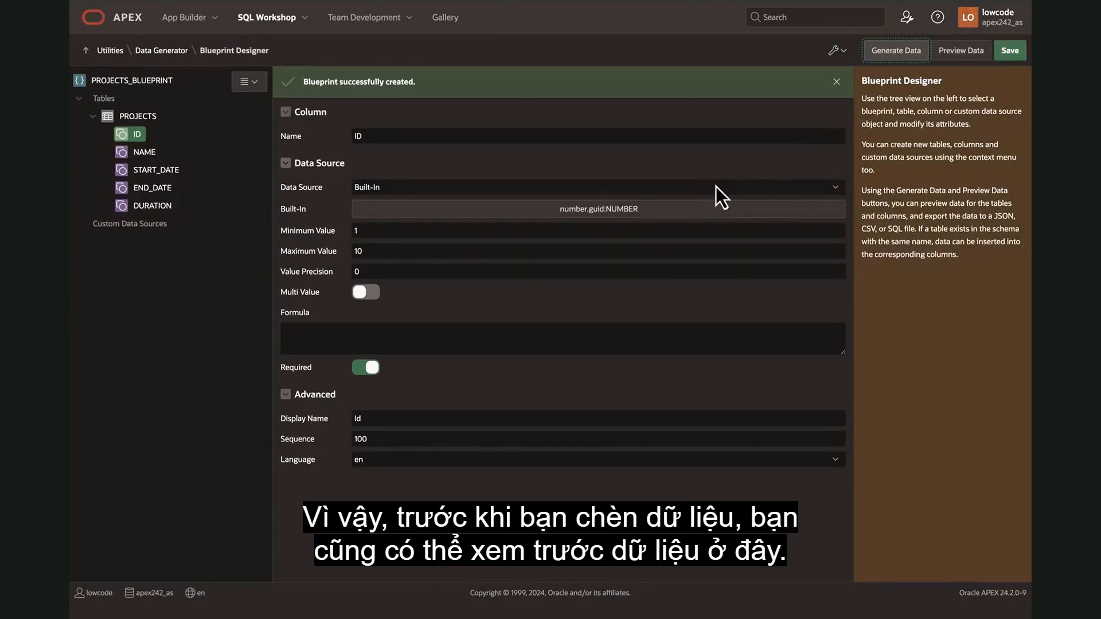
Preview the Projects blueprint's sample rows across all columns and close the preview.
{"action": "left_click", "coordinate": [959, 51]}
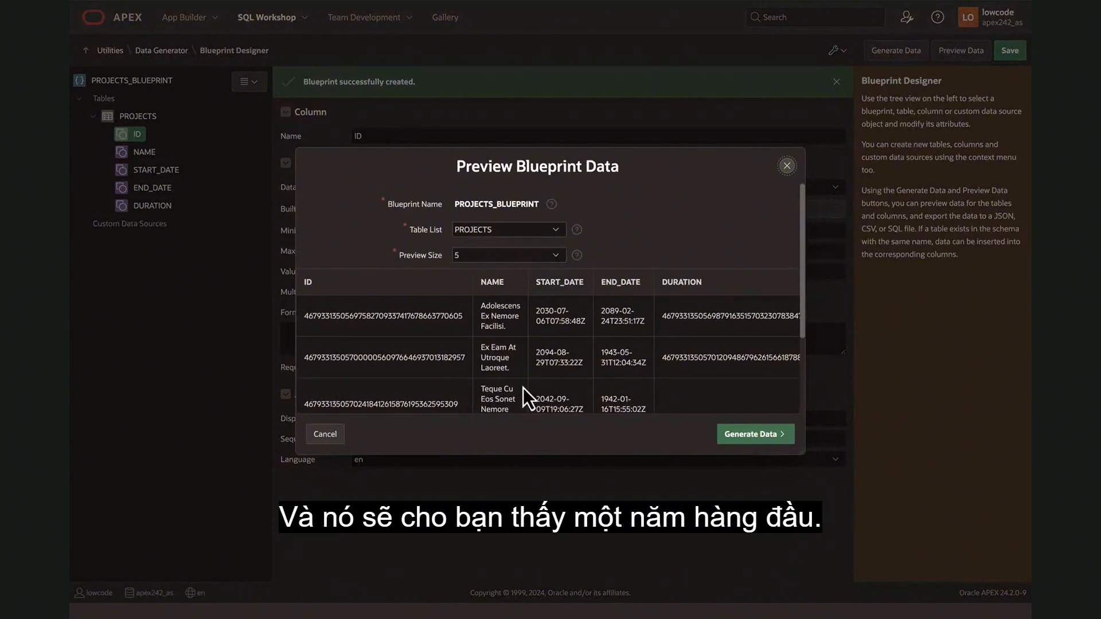
{"action": "scroll", "coordinate": [535, 376], "scroll_direction": "right", "scroll_amount": 1}
{"action": "scroll", "coordinate": [534, 376], "scroll_direction": "down", "scroll_amount": 2}
{"action": "scroll", "coordinate": [535, 376], "scroll_direction": "up", "scroll_amount": 2}
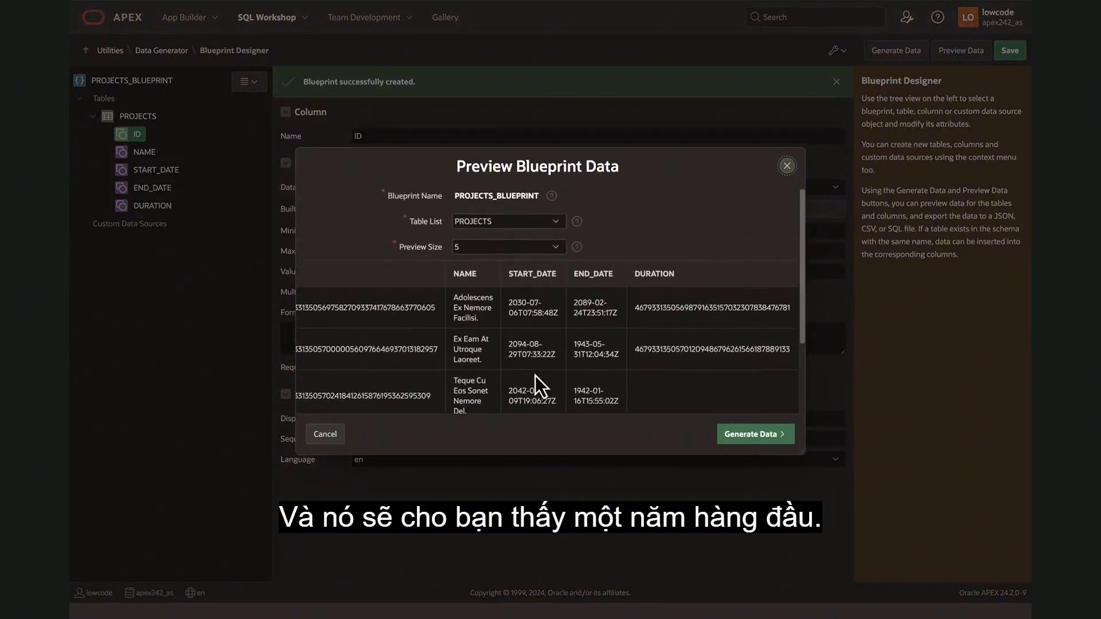
{"action": "left_click", "coordinate": [787, 166]}
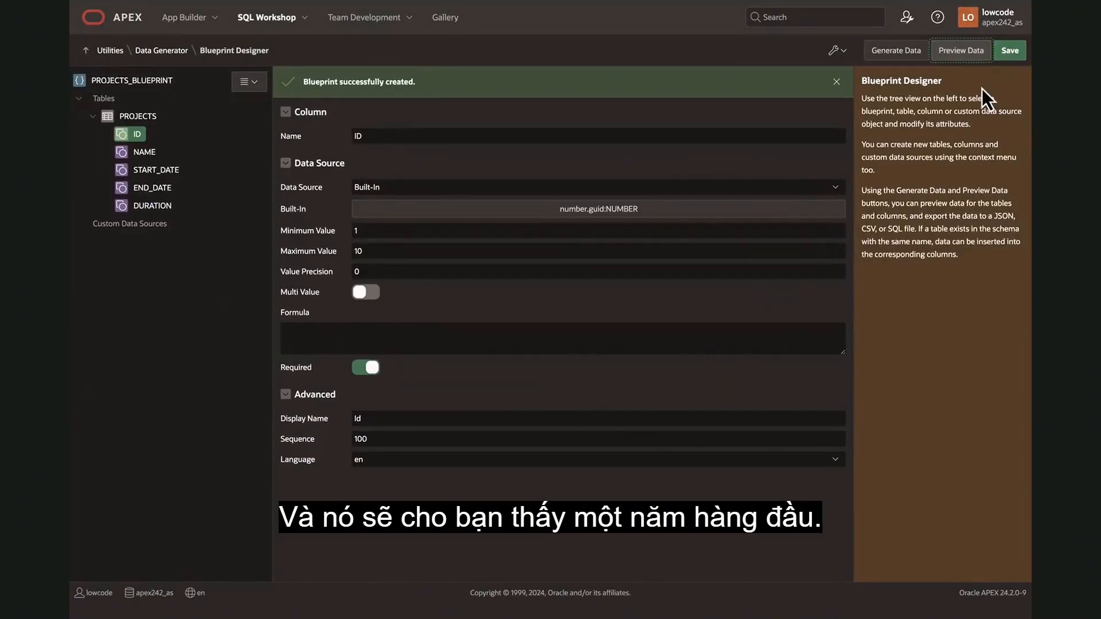
Open the PROJECTS table's data in the Object Browser and review the inserted rows.
{"action": "left_click", "coordinate": [305, 18]}
{"action": "left_click", "coordinate": [289, 45]}
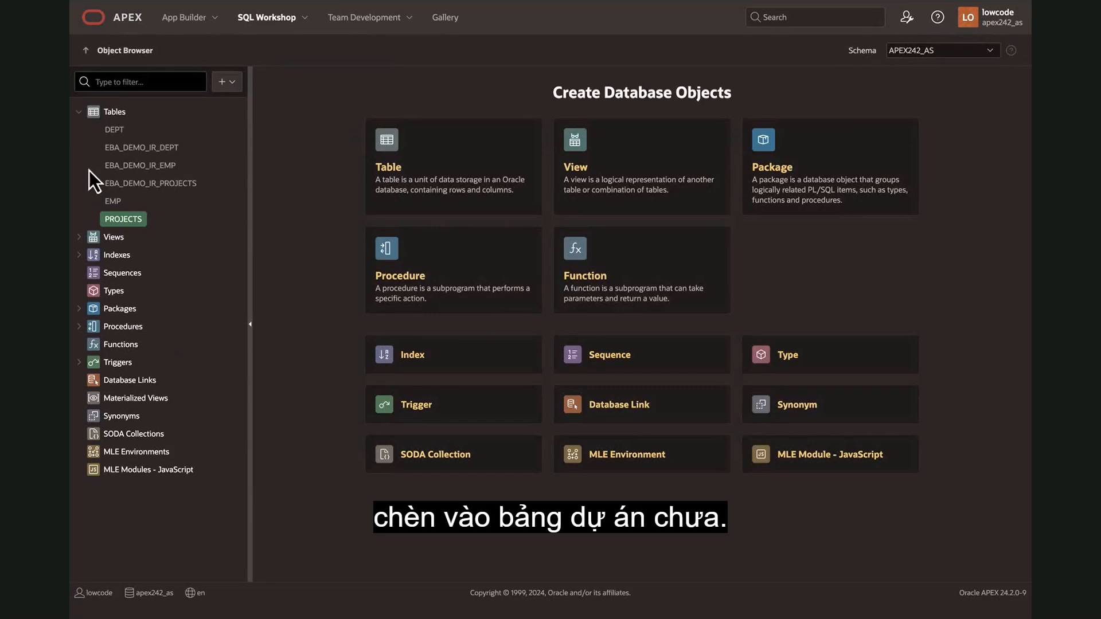
{"action": "left_click", "coordinate": [122, 221]}
{"action": "left_click", "coordinate": [330, 119]}
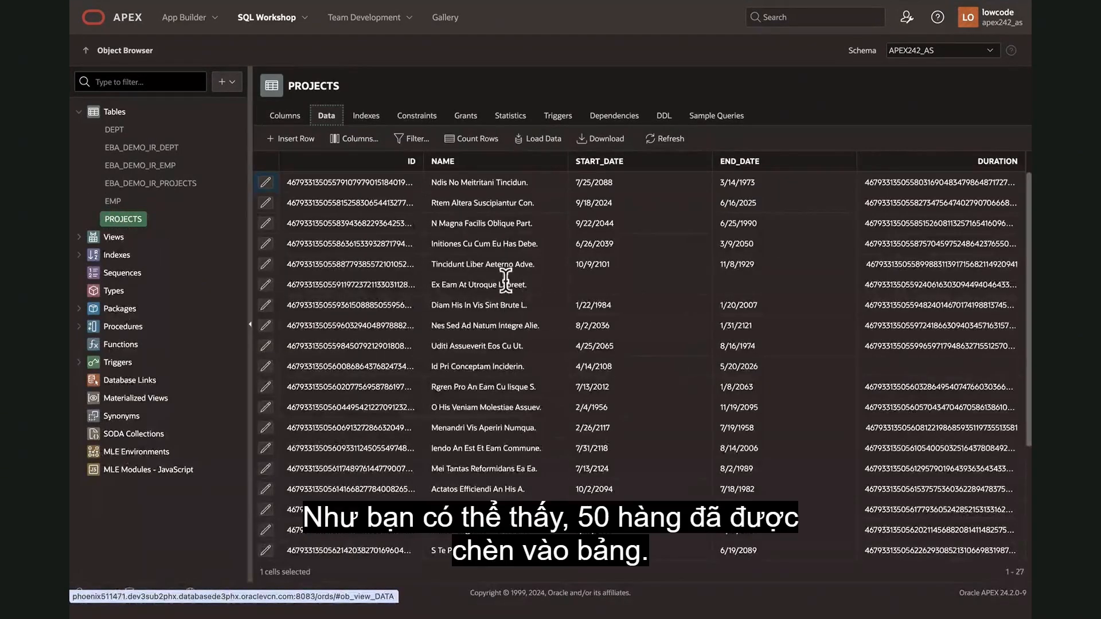
{"action": "scroll", "coordinate": [688, 390], "scroll_direction": "down", "scroll_amount": 10}
{"action": "scroll", "coordinate": [684, 395], "scroll_direction": "down", "scroll_amount": 3}
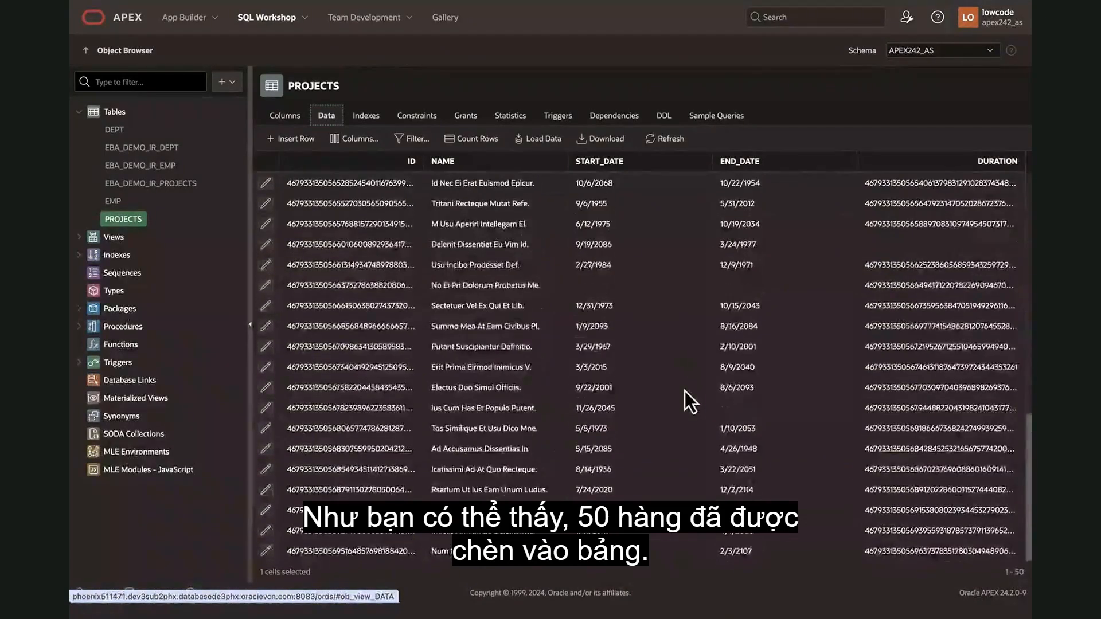
{"action": "scroll", "coordinate": [684, 396], "scroll_direction": "up", "scroll_amount": 10}
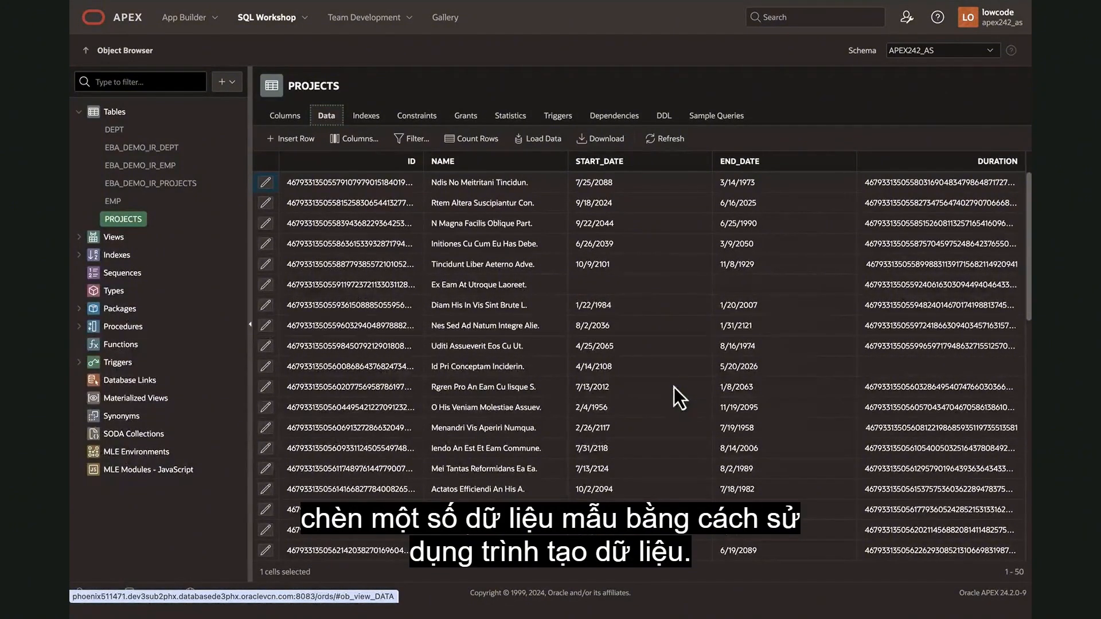
Return to the Data Generator utility and start creating a new blueprint from scratch.
{"action": "left_click", "coordinate": [304, 17]}
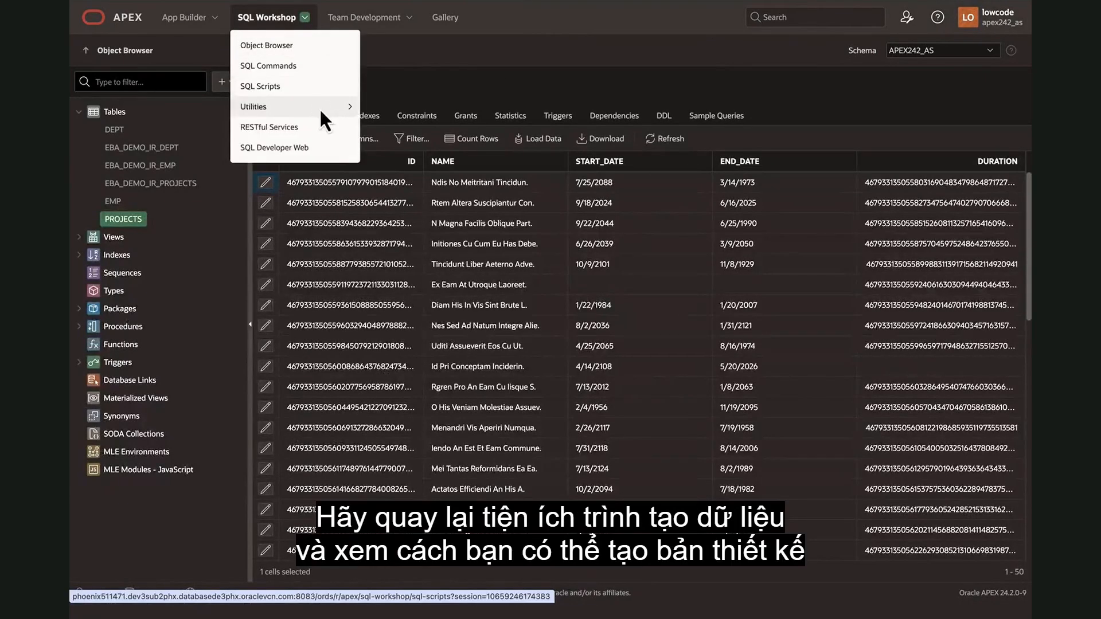
{"action": "mouse_move", "coordinate": [320, 111]}
{"action": "left_click", "coordinate": [404, 154]}
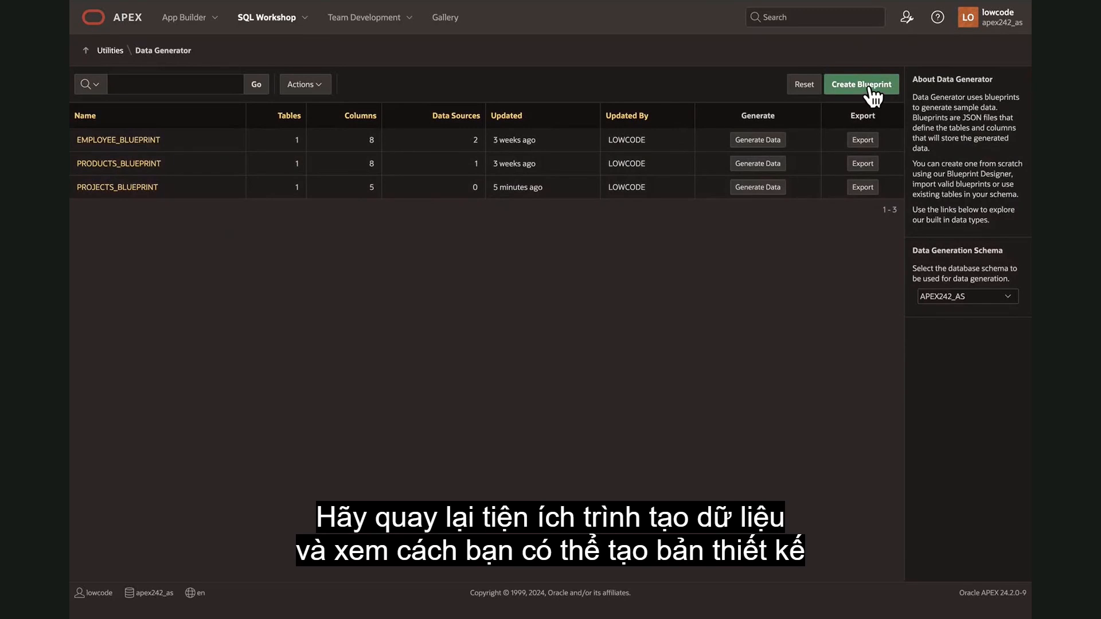
{"action": "left_click", "coordinate": [872, 90]}
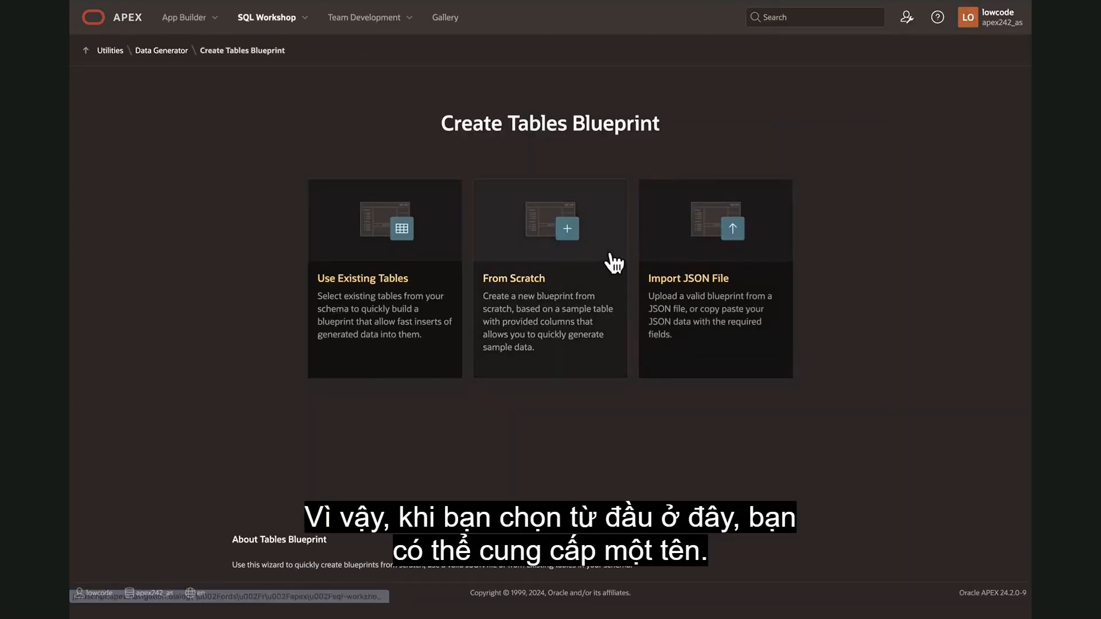
{"action": "left_click", "coordinate": [563, 232]}
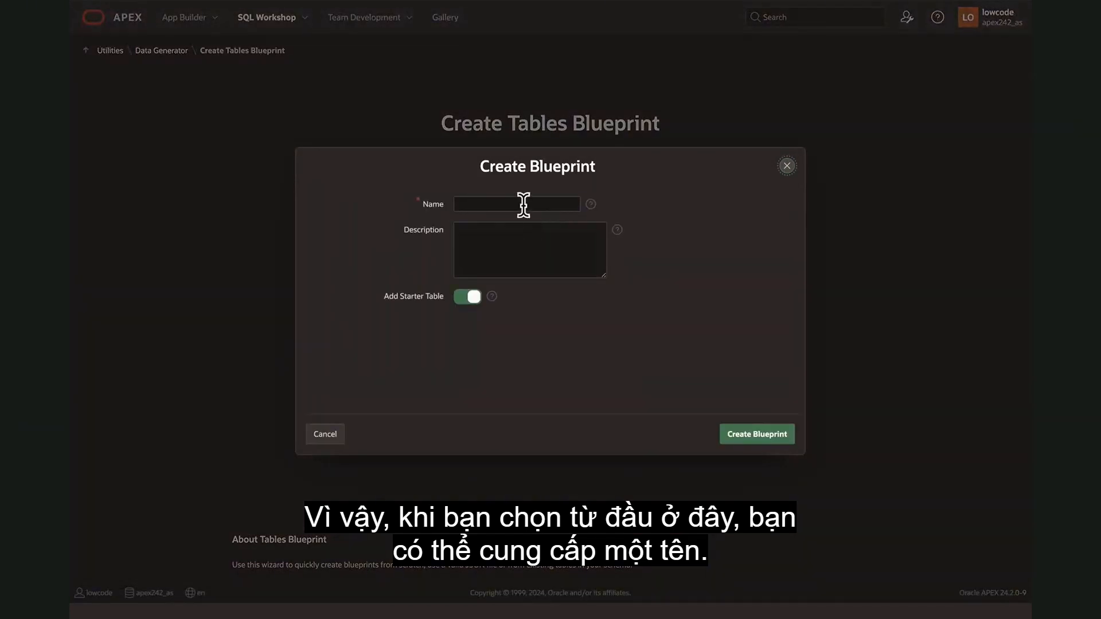
Read the help for the starter table option, and create the blueprint as Sample Blueprint with the starter table included.
{"action": "left_click", "coordinate": [523, 205]}
{"action": "type", "text": "Sam"}
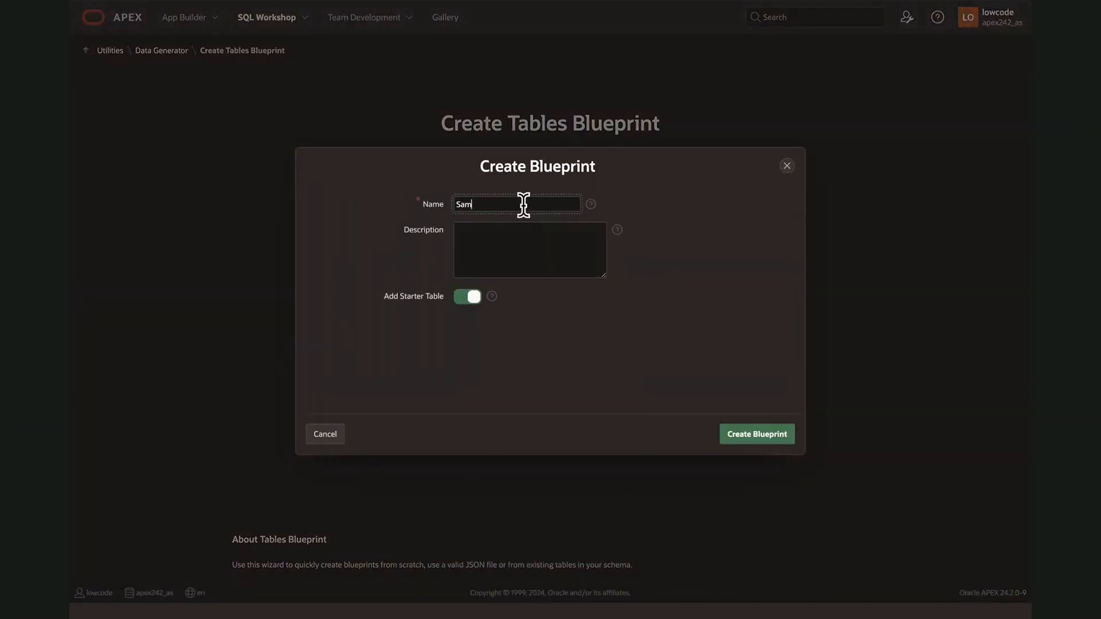
{"action": "type", "text": "ple Blueprint"}
{"action": "left_click", "coordinate": [510, 269]}
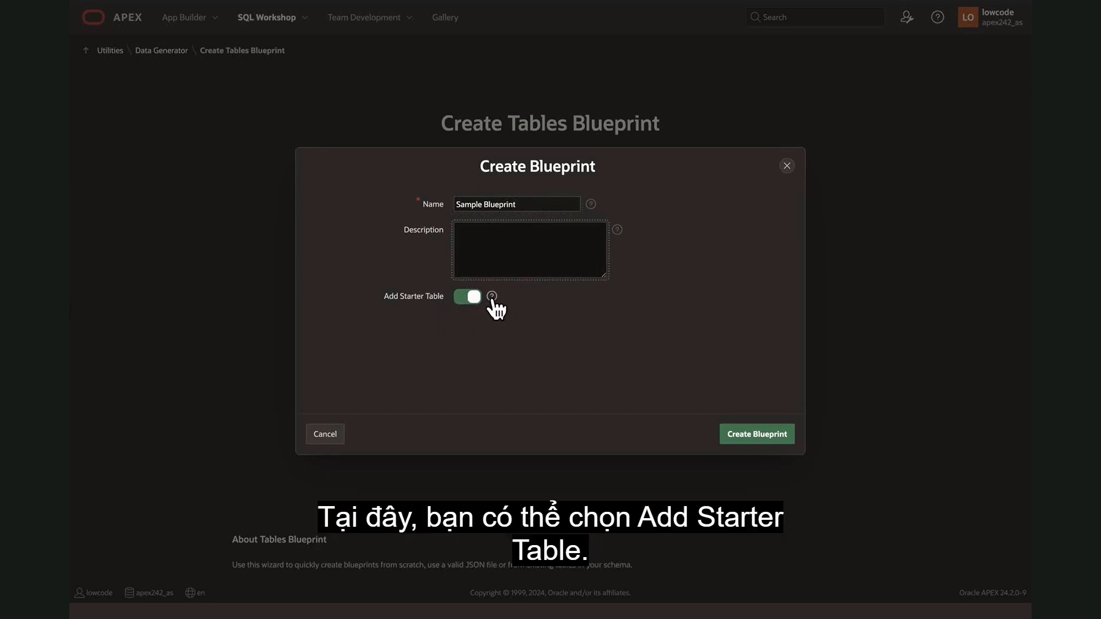
{"action": "left_click", "coordinate": [442, 346]}
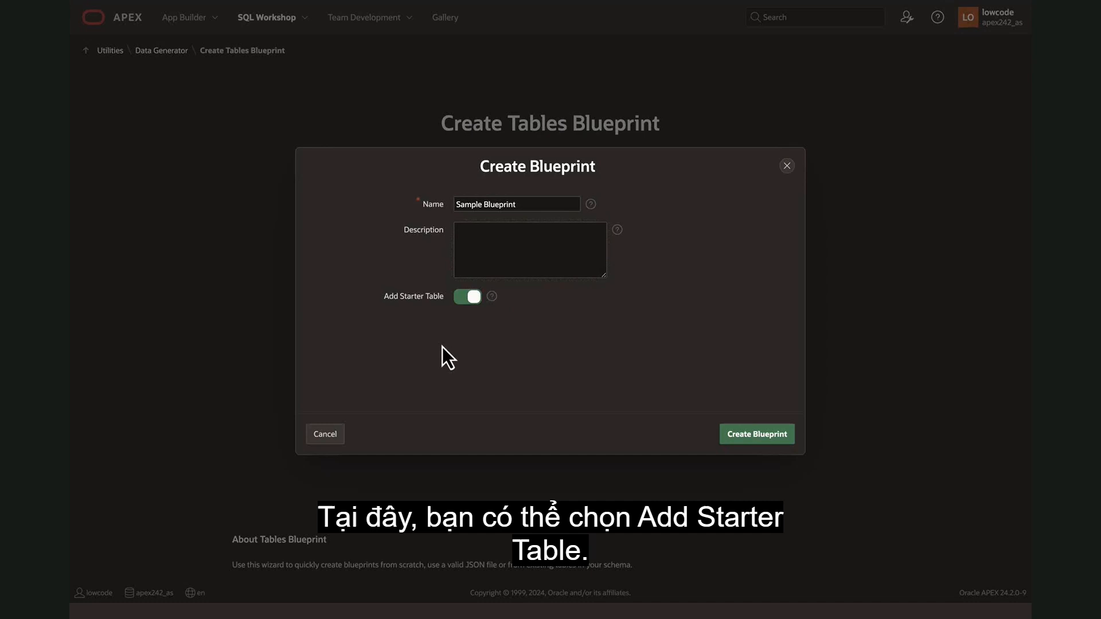
{"action": "left_click", "coordinate": [491, 297]}
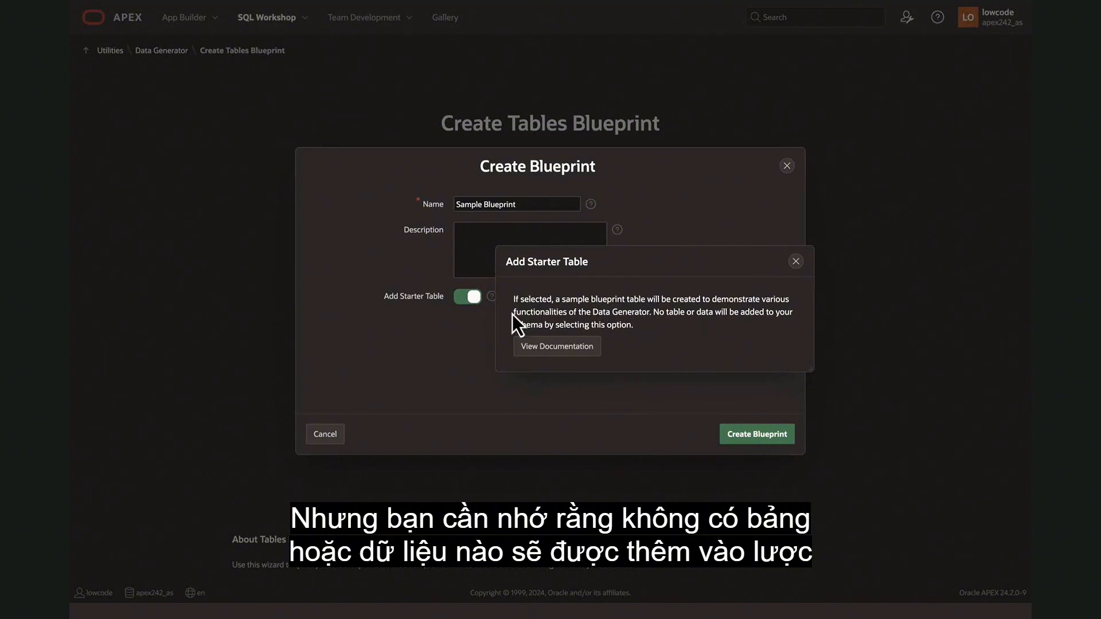
{"action": "left_click", "coordinate": [795, 261]}
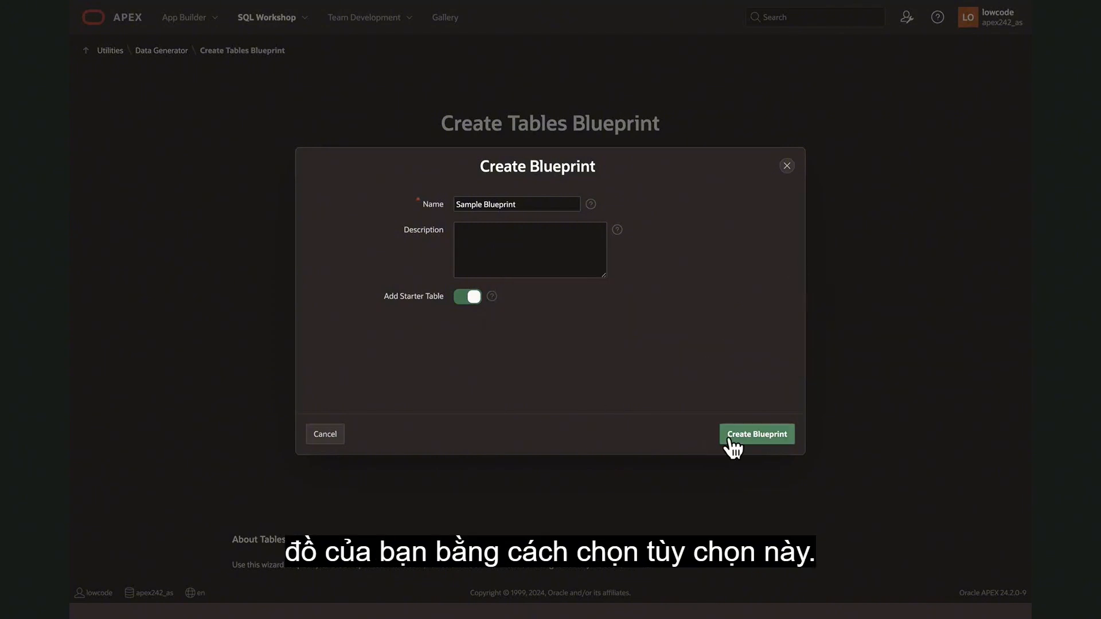
{"action": "left_click", "coordinate": [759, 436]}
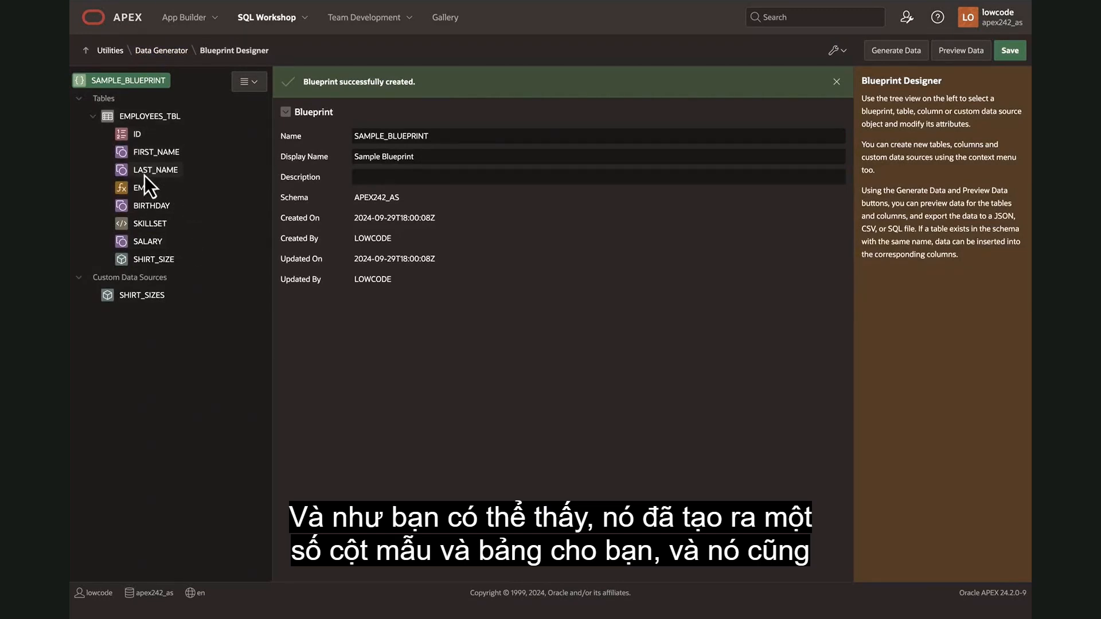
Review the SHIRT_SIZES custom data source and the attributes of the SHIRT_SIZE, SALARY and FIRST_NAME columns.
{"action": "left_click", "coordinate": [139, 297]}
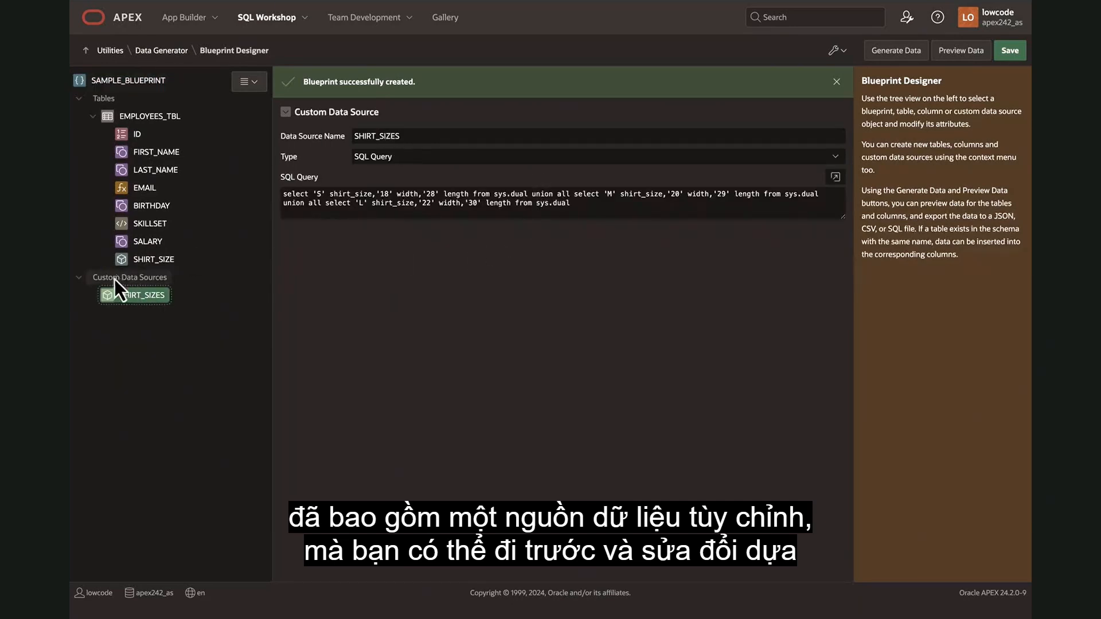
{"action": "left_click", "coordinate": [150, 261]}
{"action": "left_click", "coordinate": [145, 244]}
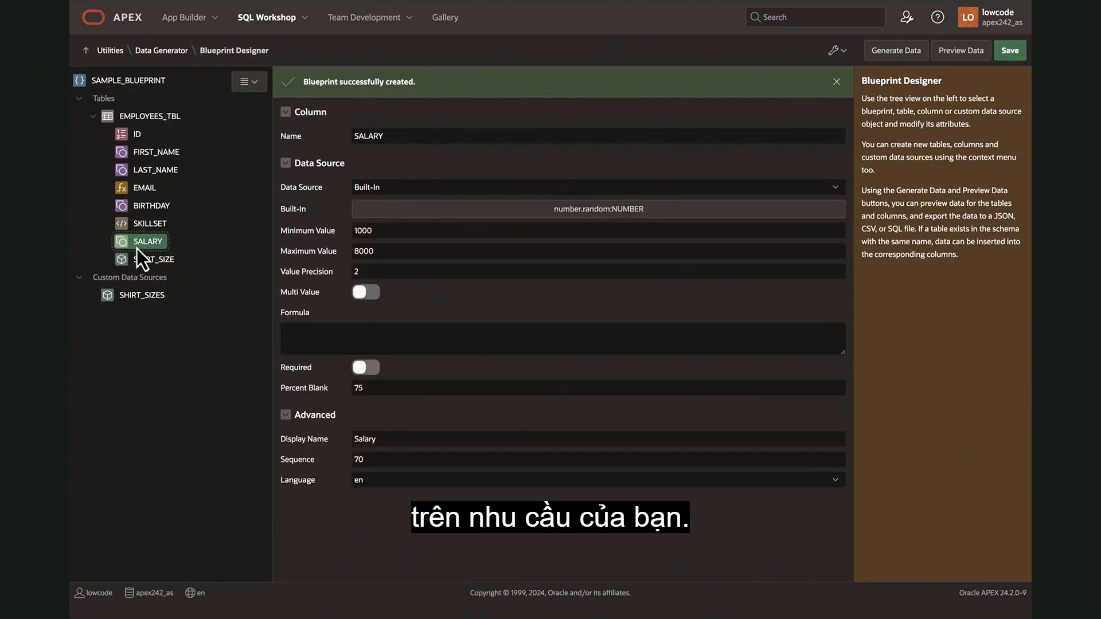
{"action": "left_click", "coordinate": [146, 155]}
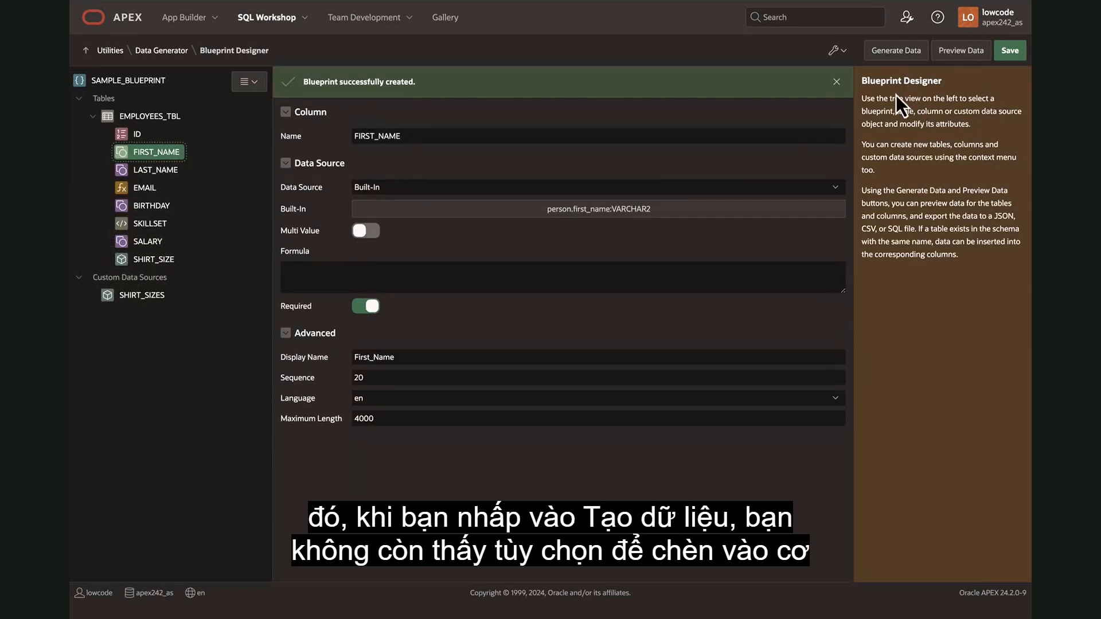
Check which output formats are offered for generating the Sample Blueprint's data, and close without generating.
{"action": "left_click", "coordinate": [895, 53]}
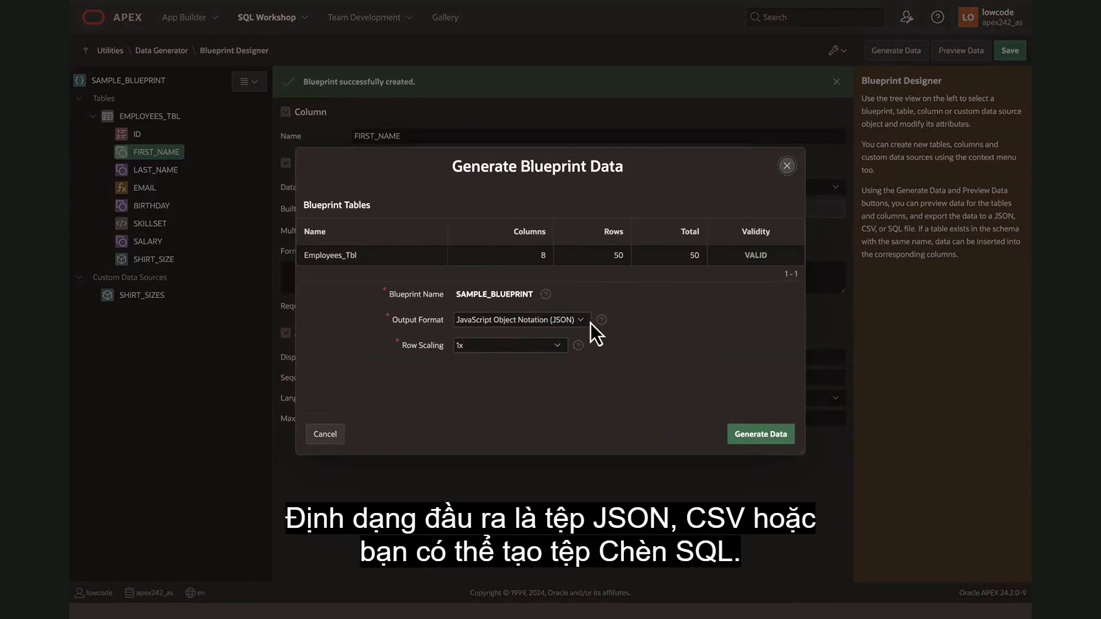
{"action": "left_click", "coordinate": [576, 323]}
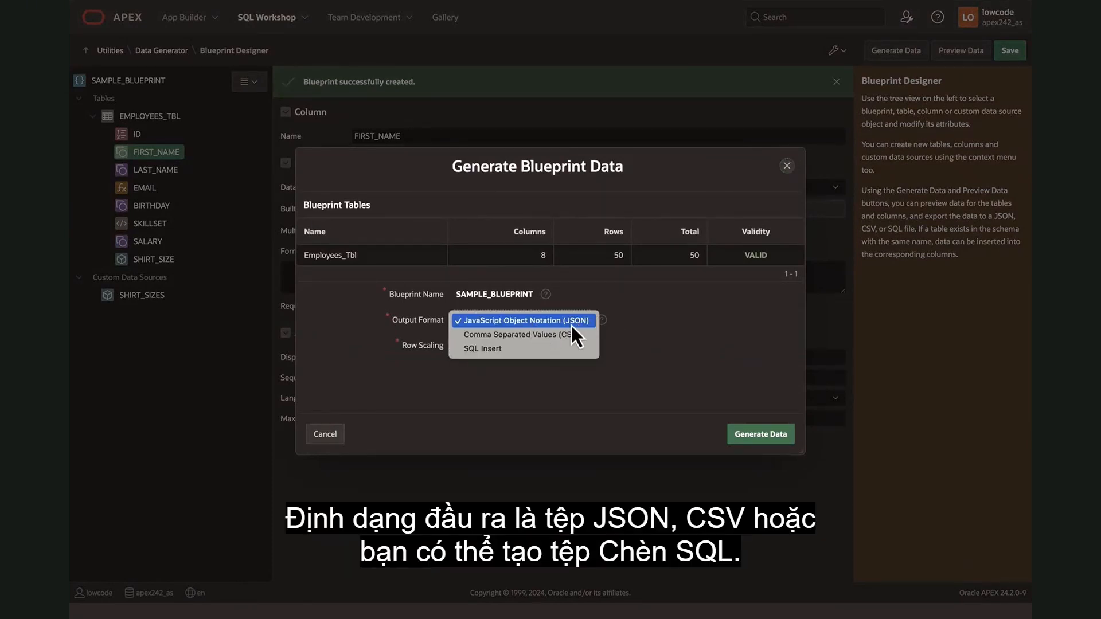
{"action": "left_click", "coordinate": [695, 365]}
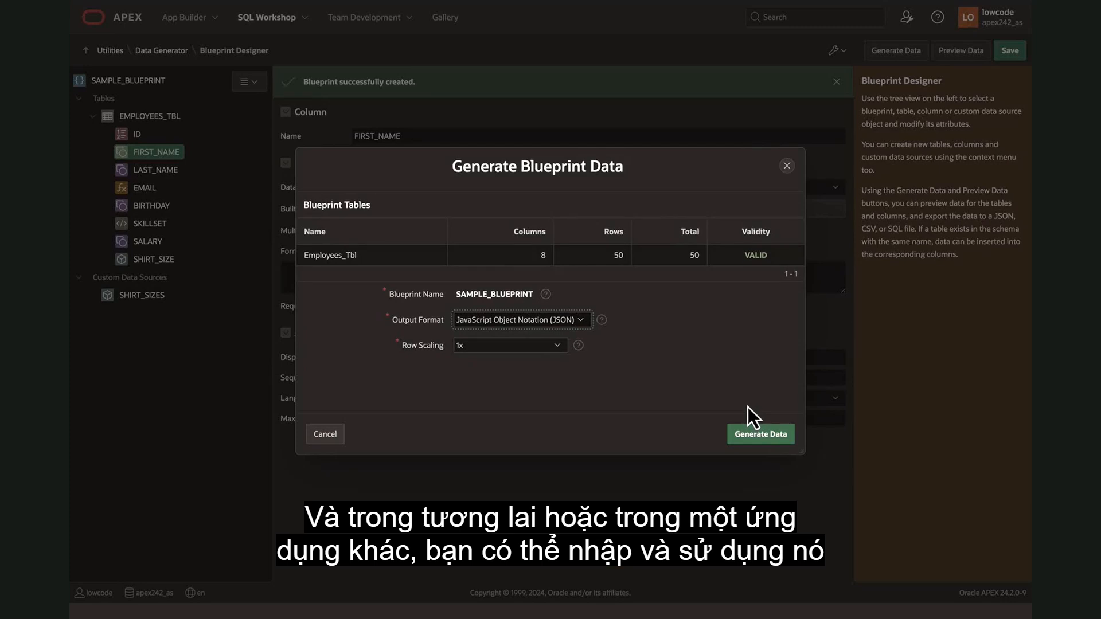
{"action": "left_click", "coordinate": [787, 166]}
Preview the Sample Blueprint's EMPLOYEES_TBL rows across all columns and close the preview.
{"action": "left_click", "coordinate": [957, 51]}
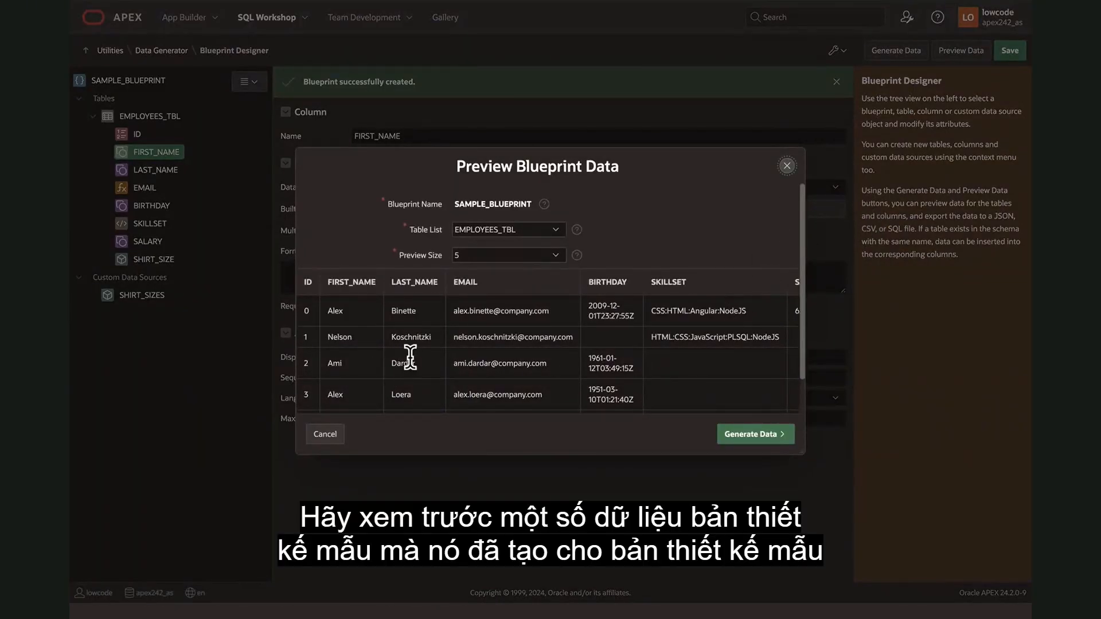
{"action": "scroll", "coordinate": [410, 357], "scroll_direction": "down", "scroll_amount": 2}
{"action": "scroll", "coordinate": [649, 339], "scroll_direction": "right", "scroll_amount": 3}
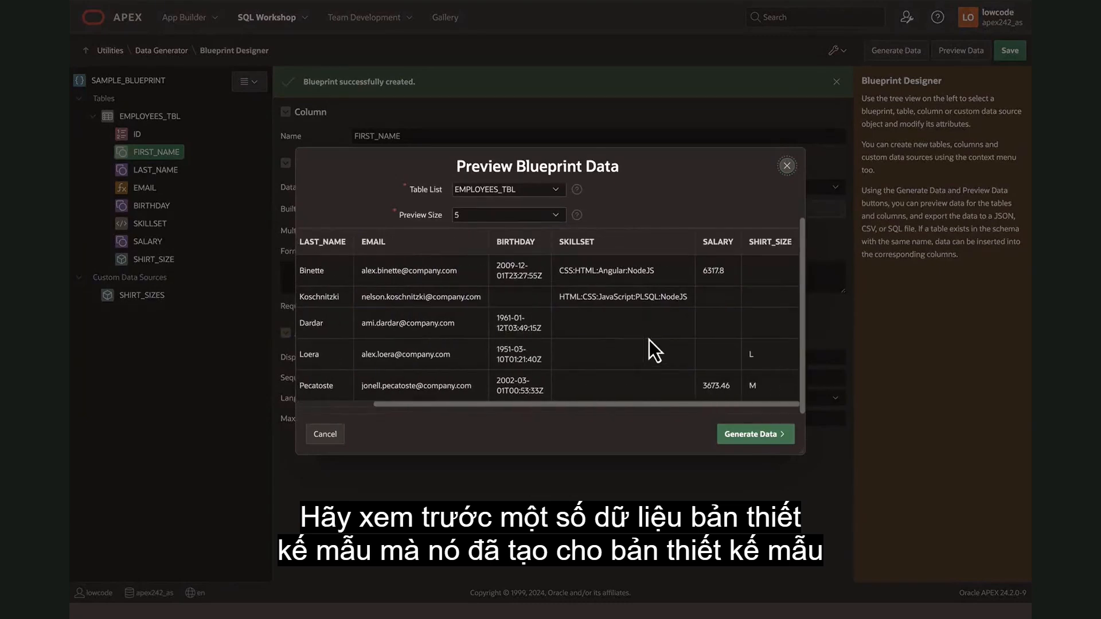
{"action": "scroll", "coordinate": [465, 333], "scroll_direction": "left", "scroll_amount": 3}
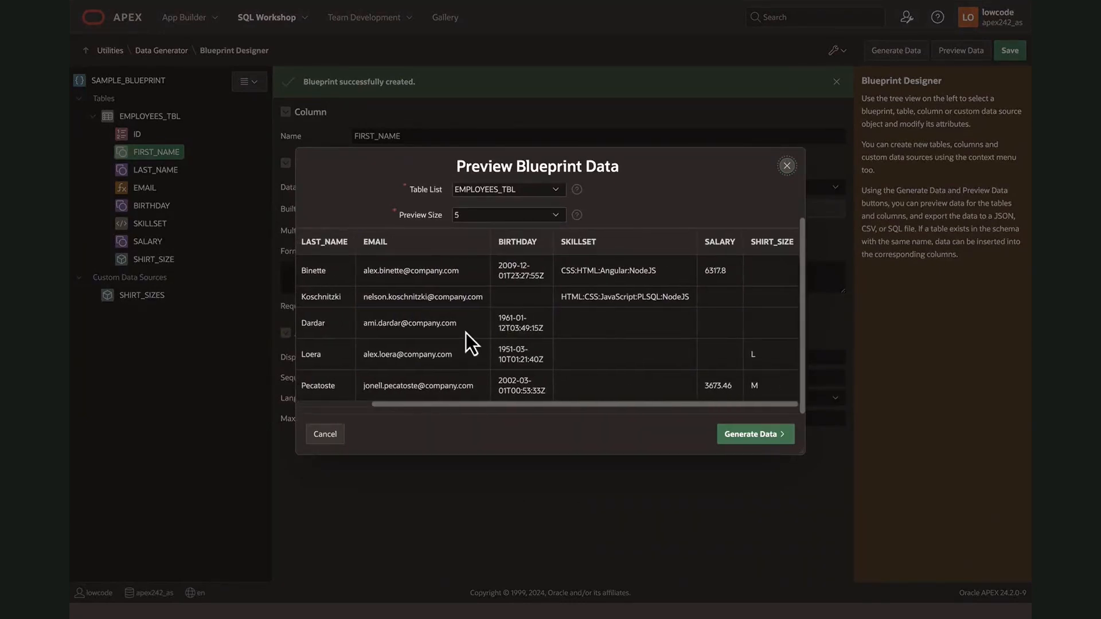
{"action": "left_click", "coordinate": [787, 166]}
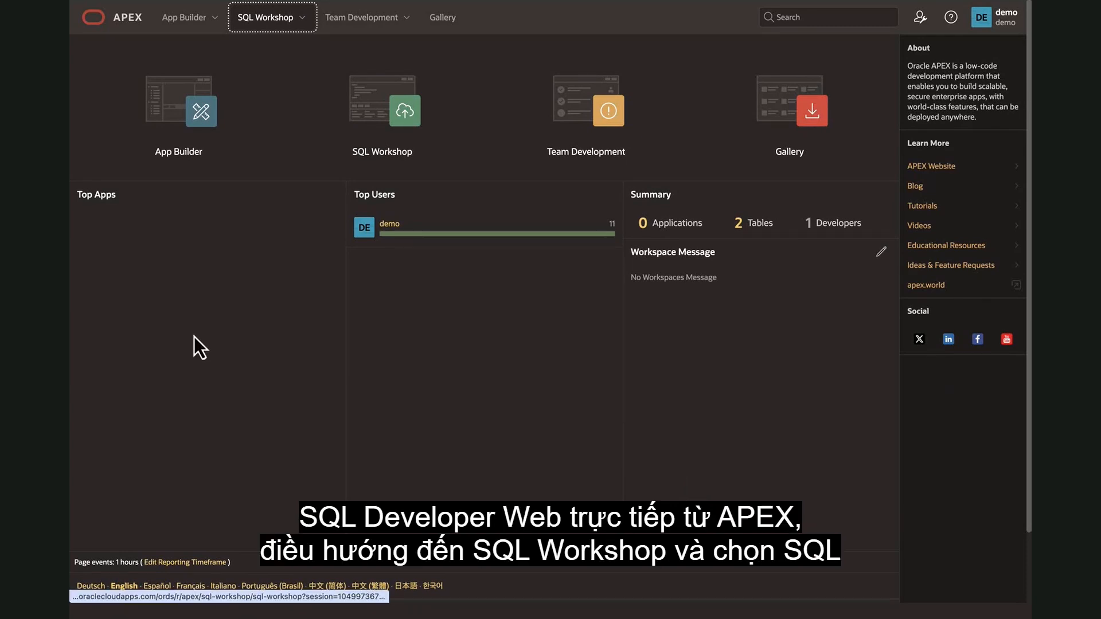
Choose the WKSP_DEMO schema for SQL Developer Web and register it with ORDS using the default schema attributes.
{"action": "left_click", "coordinate": [302, 17]}
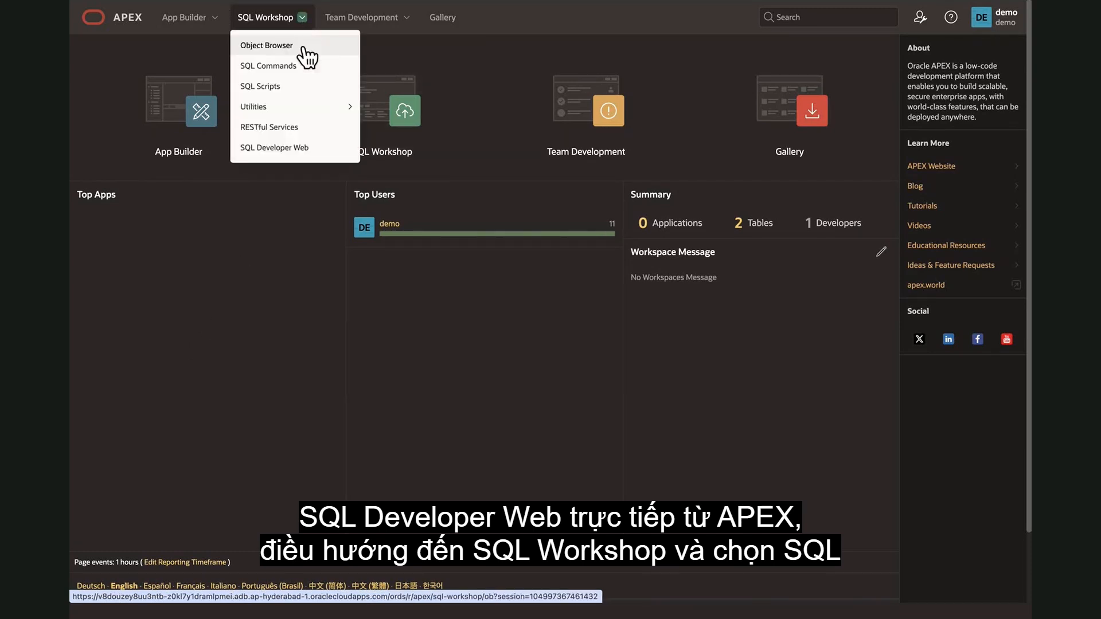
{"action": "left_click", "coordinate": [302, 149]}
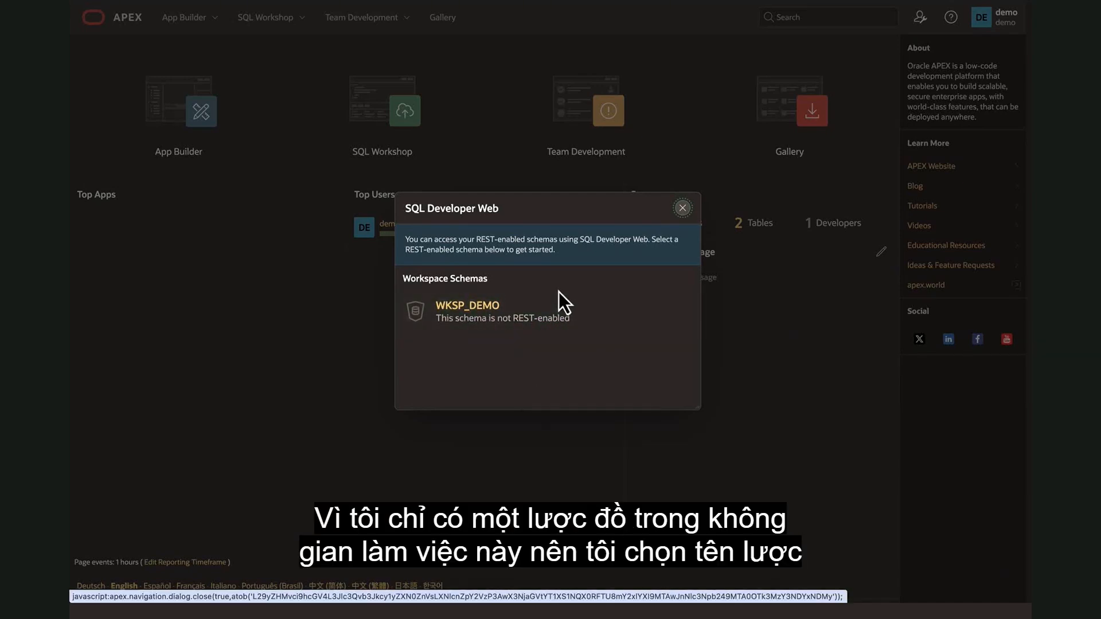
{"action": "left_click", "coordinate": [585, 314]}
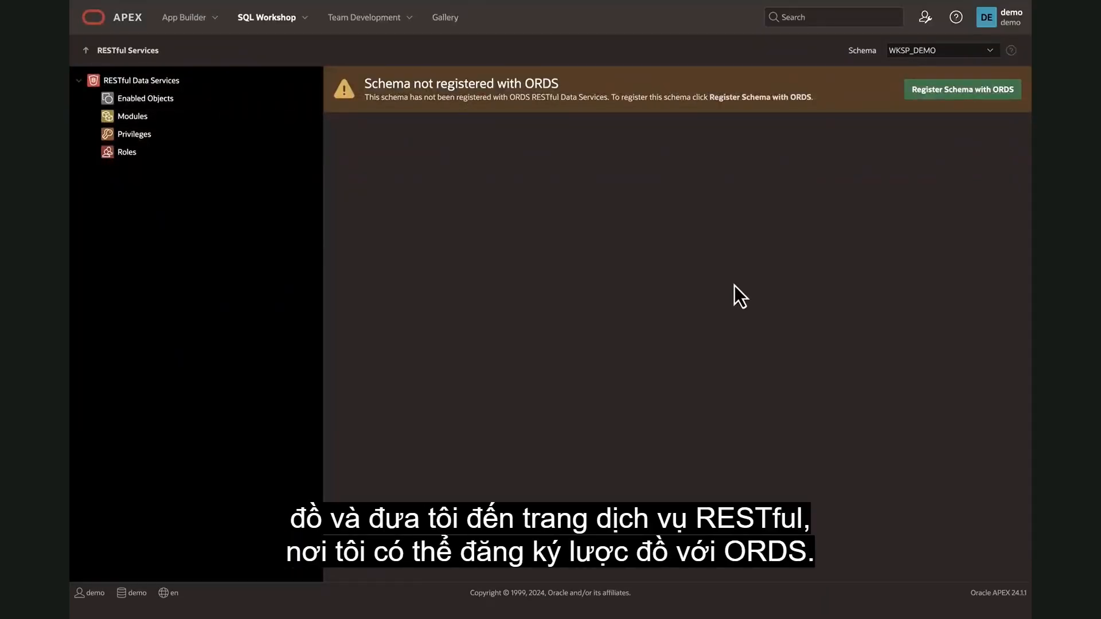
{"action": "left_click", "coordinate": [971, 93]}
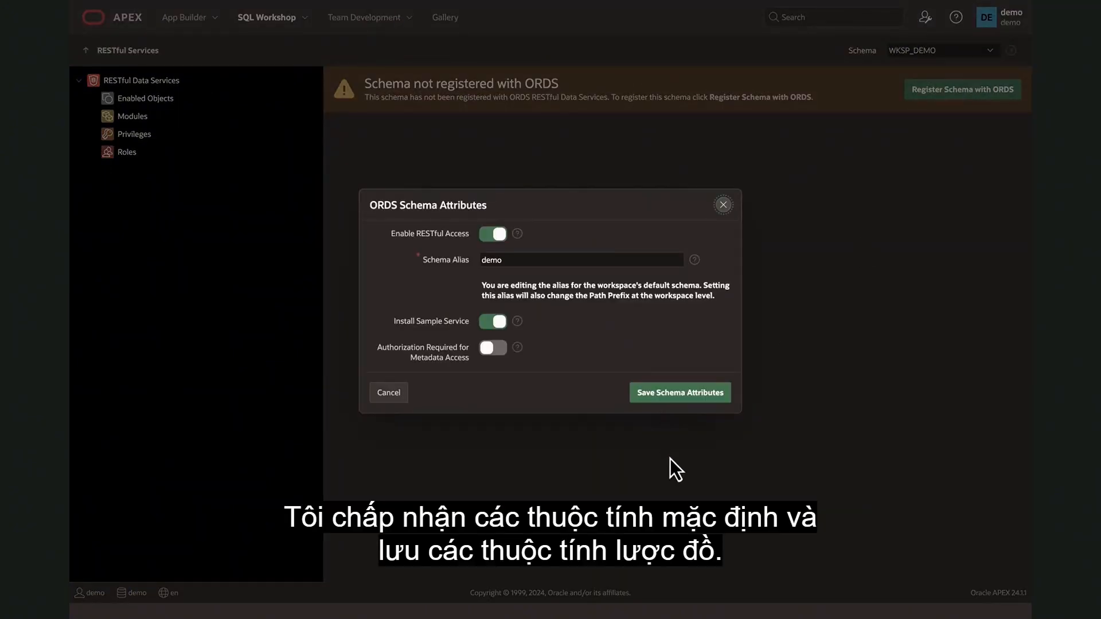
{"action": "left_click", "coordinate": [685, 395]}
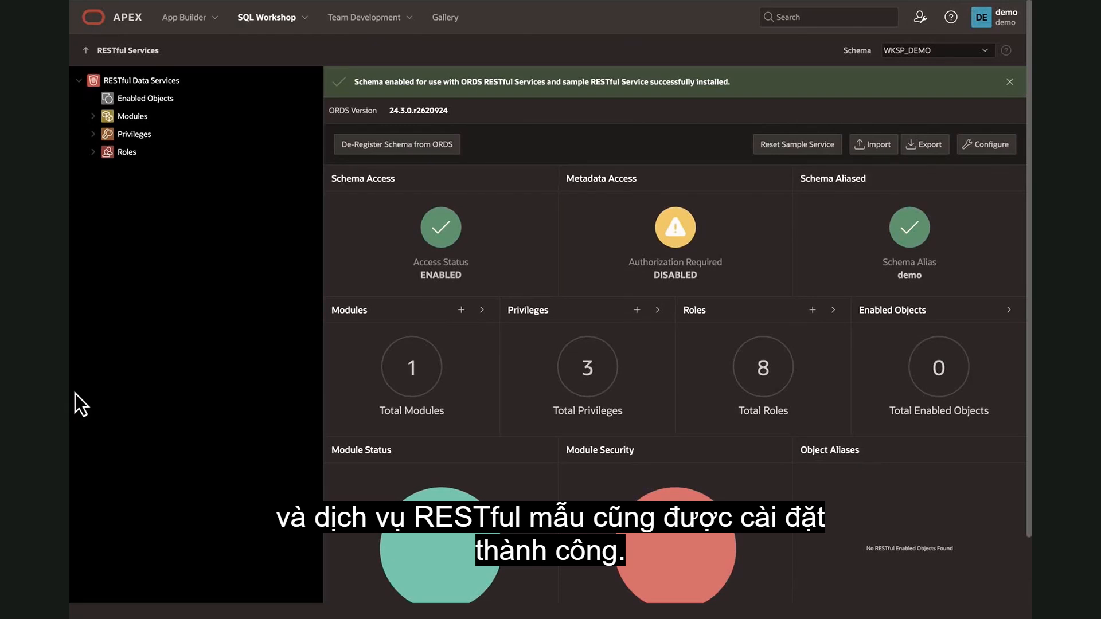
Open SQL Developer Web, dismissing its guided tour, and look over the tools it offers.
{"action": "left_click", "coordinate": [304, 18]}
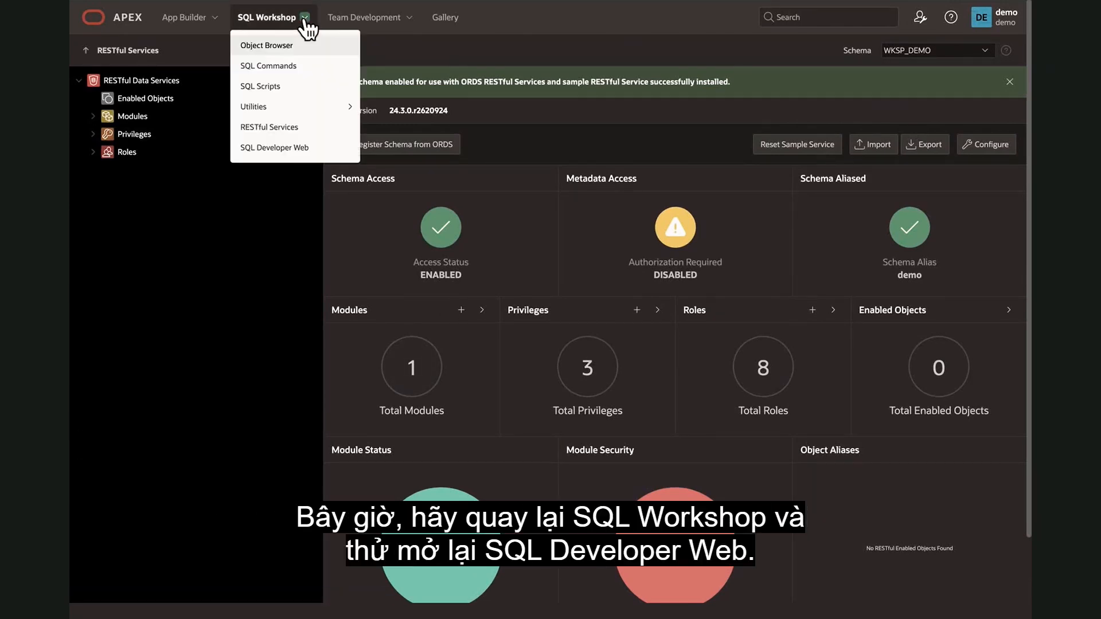
{"action": "left_click", "coordinate": [290, 150]}
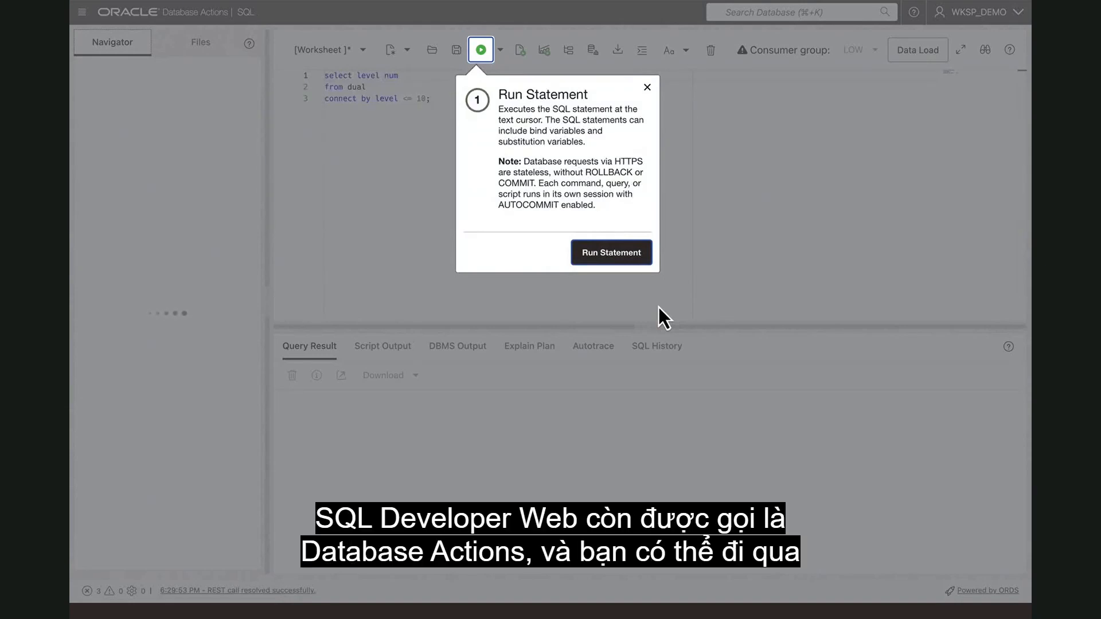
{"action": "left_click", "coordinate": [647, 87]}
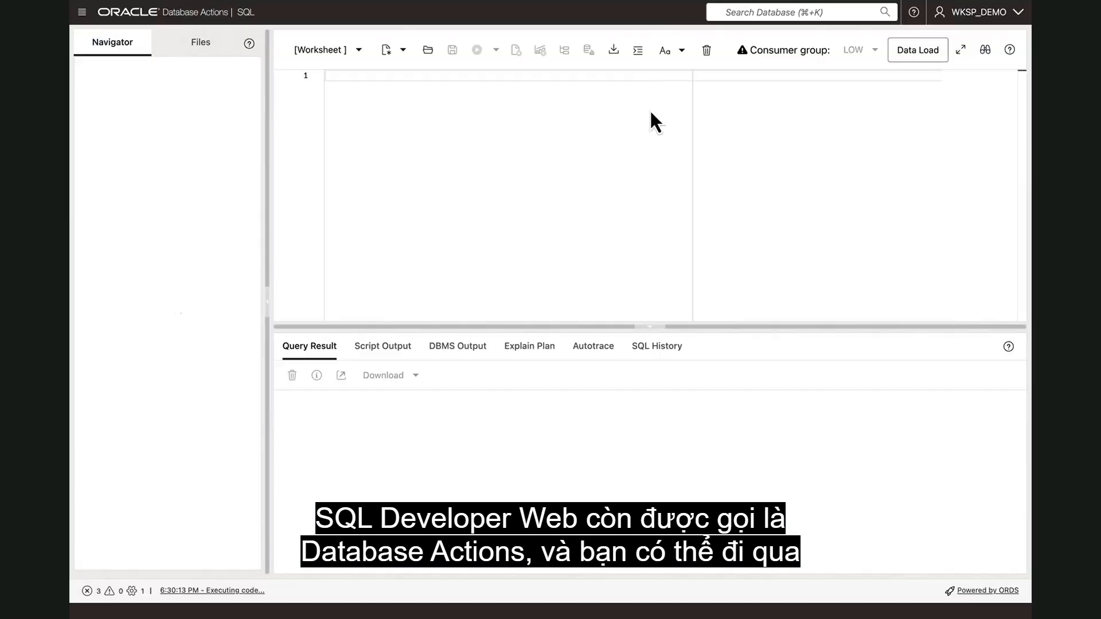
{"action": "left_click", "coordinate": [80, 14]}
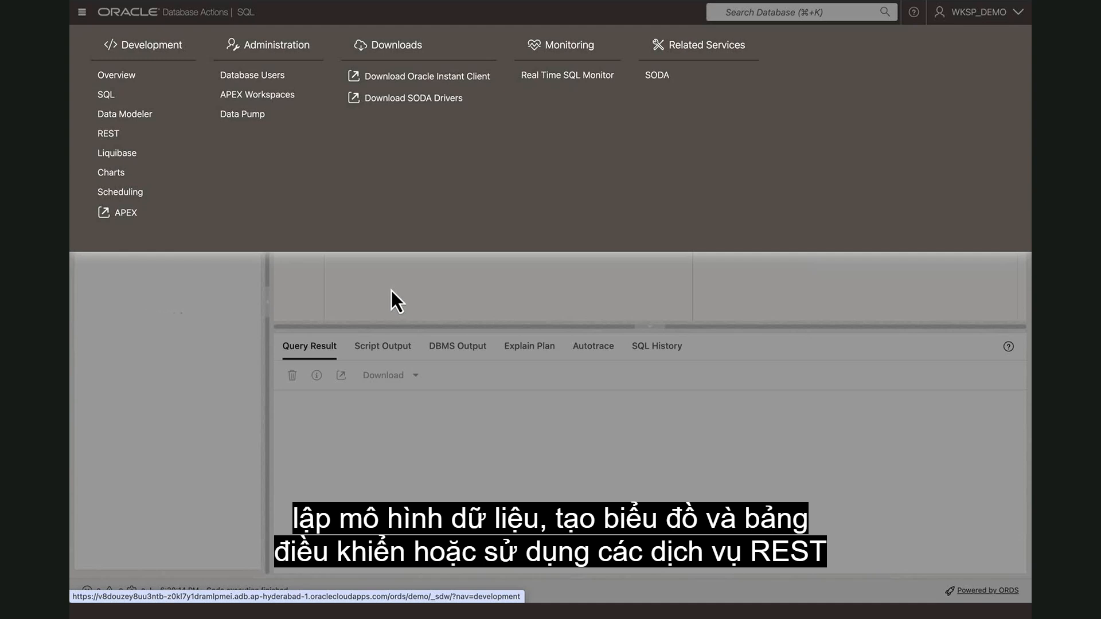
{"action": "left_click", "coordinate": [429, 288]}
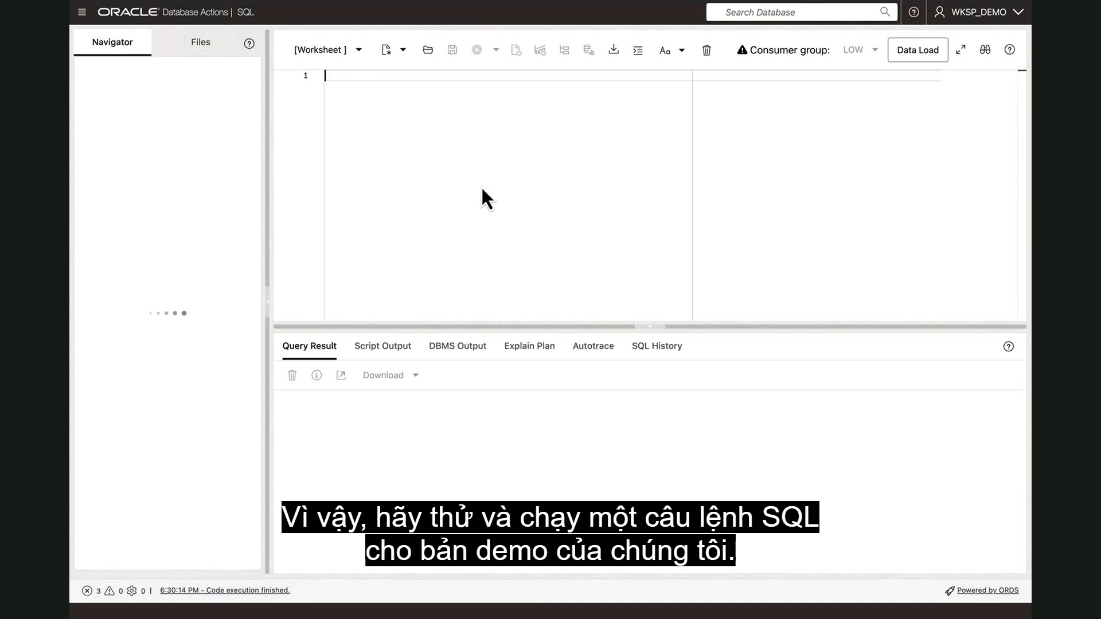
Run the statement "select * from EMP;" in the worksheet and look through the returned rows.
{"action": "type", "text": "se"}
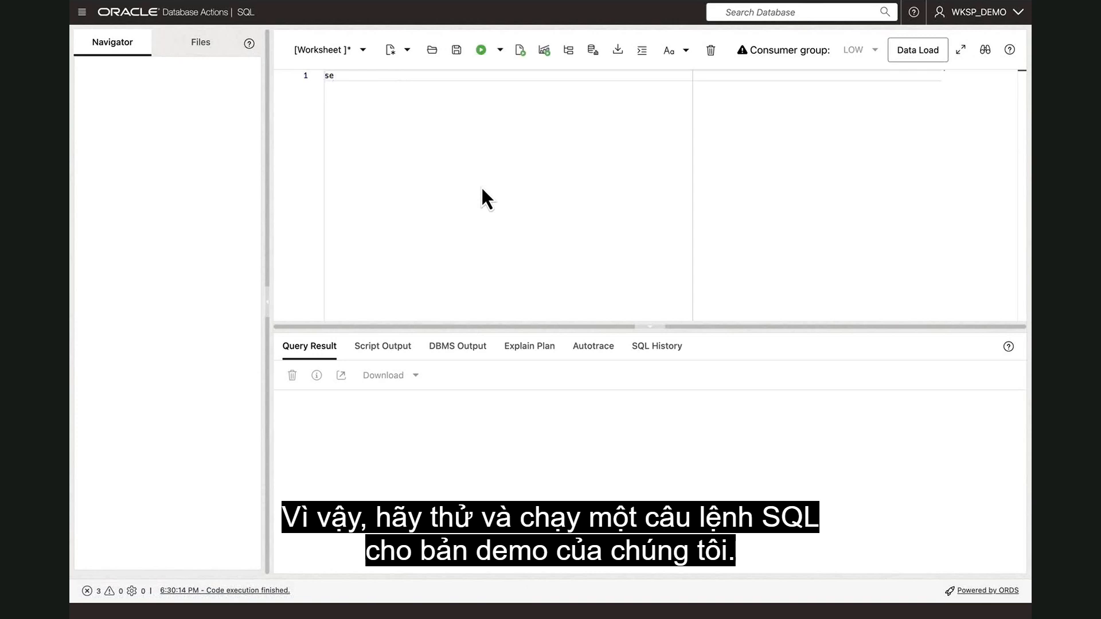
{"action": "type", "text": "lect"}
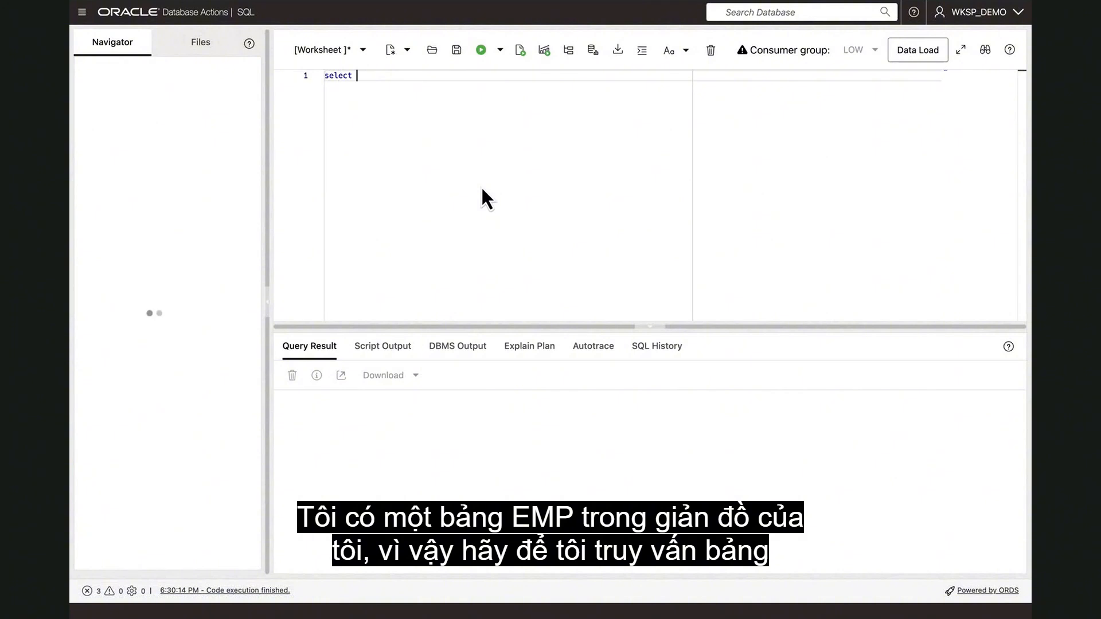
{"action": "type", "text": " * from EMP"}
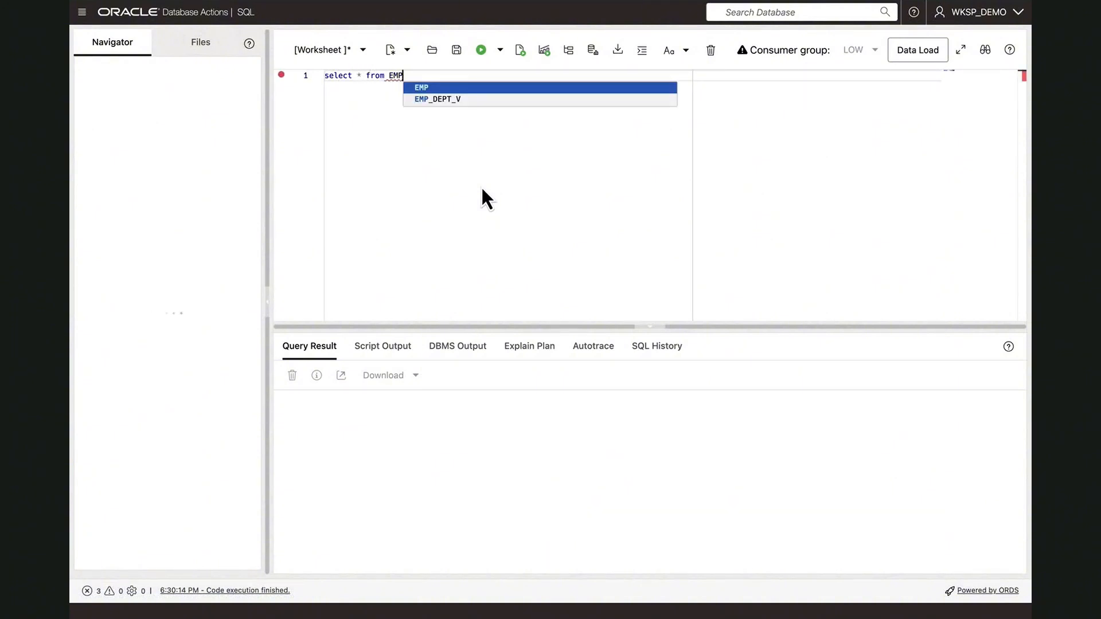
{"action": "left_click", "coordinate": [447, 86]}
{"action": "type", "text": ";"}
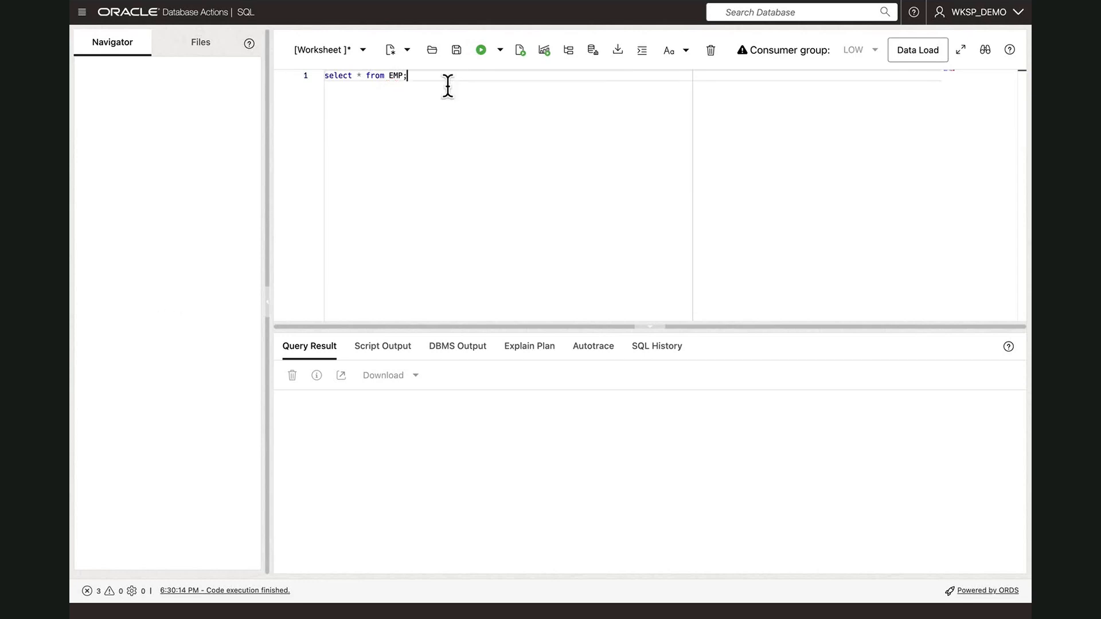
{"action": "left_click", "coordinate": [481, 50]}
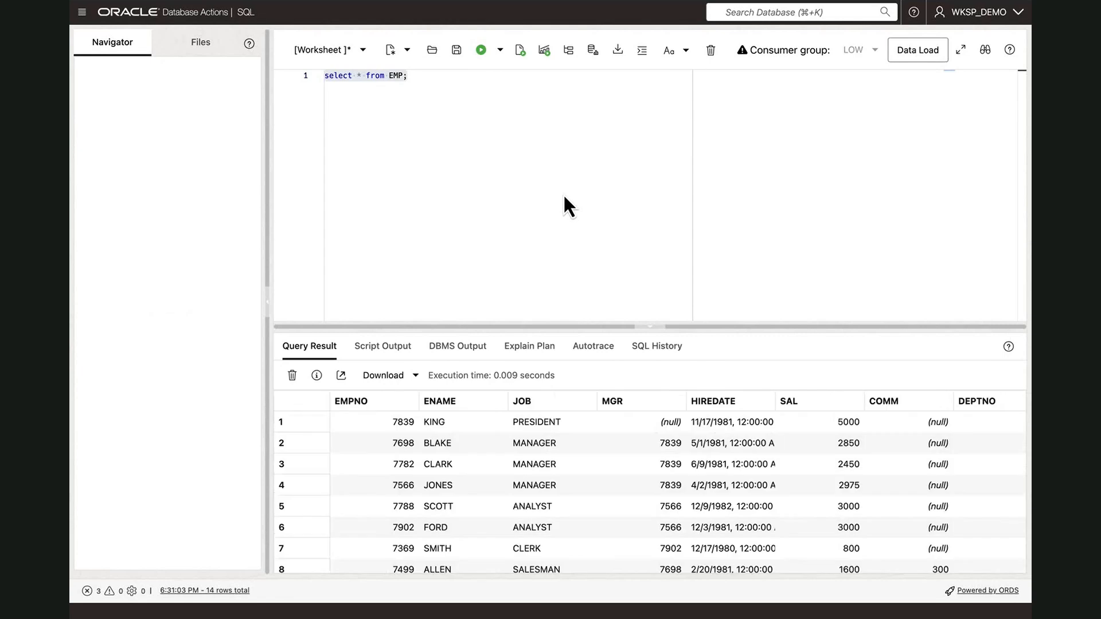
{"action": "scroll", "coordinate": [612, 494], "scroll_direction": "down", "scroll_amount": 3}
{"action": "scroll", "coordinate": [612, 494], "scroll_direction": "down", "scroll_amount": 3}
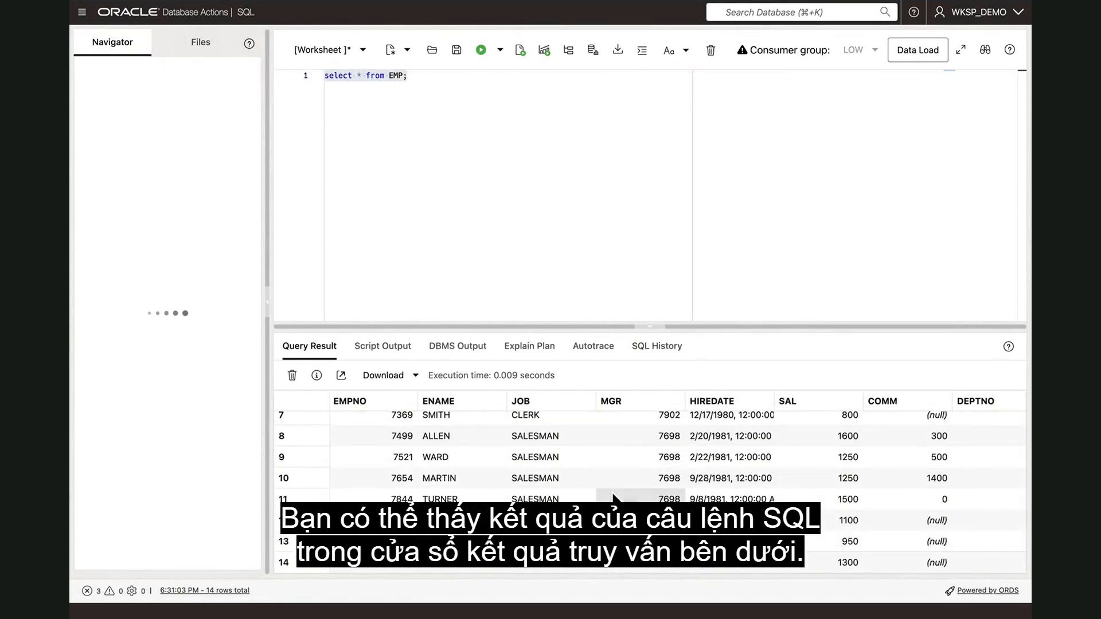
{"action": "scroll", "coordinate": [612, 493], "scroll_direction": "up", "scroll_amount": 5}
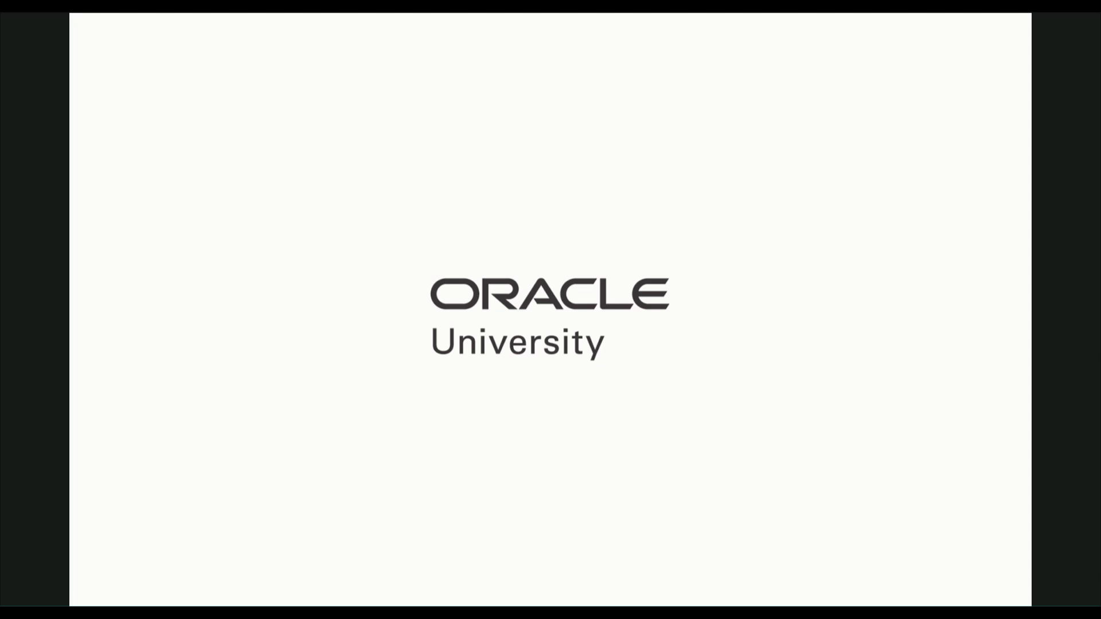
Exit the full-screen lesson video and look through the Using SQL Workshop section of the MyLearn course playlist.
{"action": "key", "text": "Escape"}
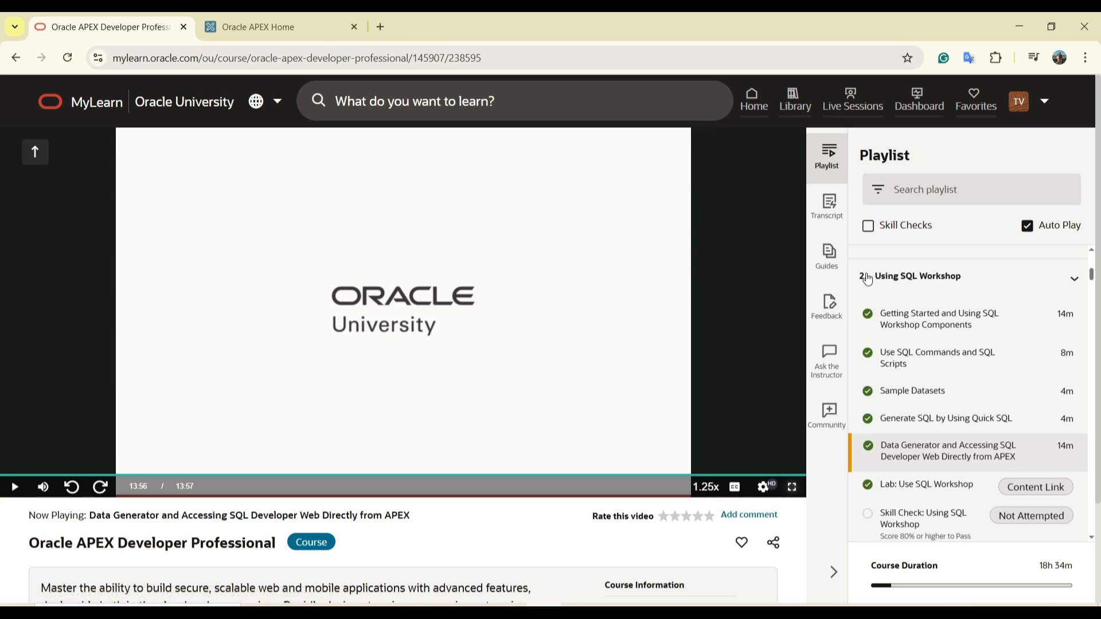
{"action": "scroll", "coordinate": [903, 439], "scroll_direction": "down", "scroll_amount": 1}
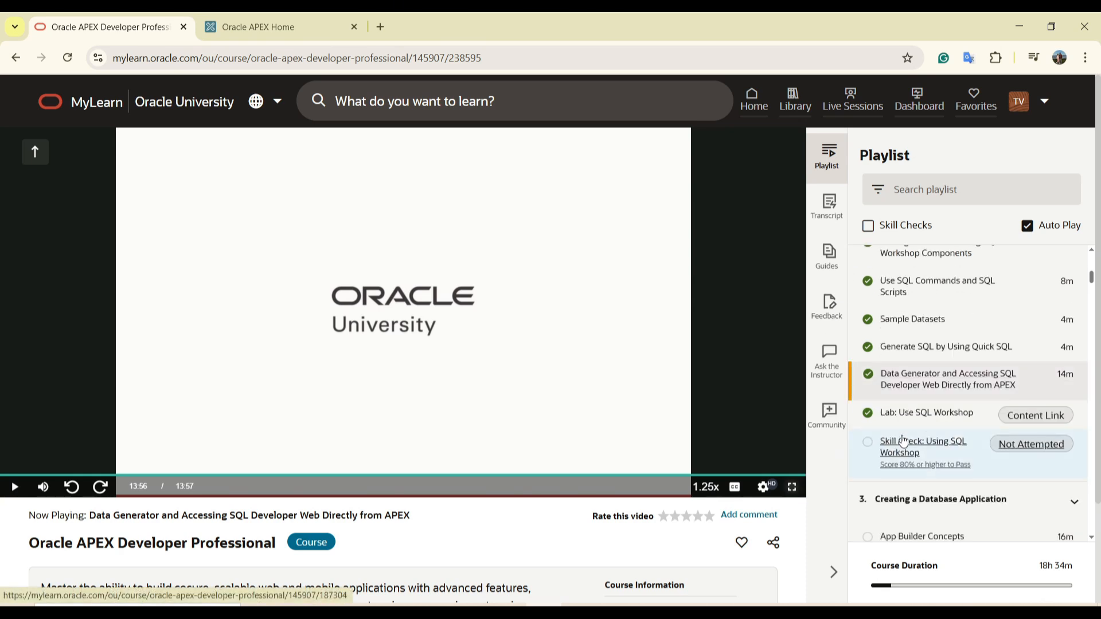